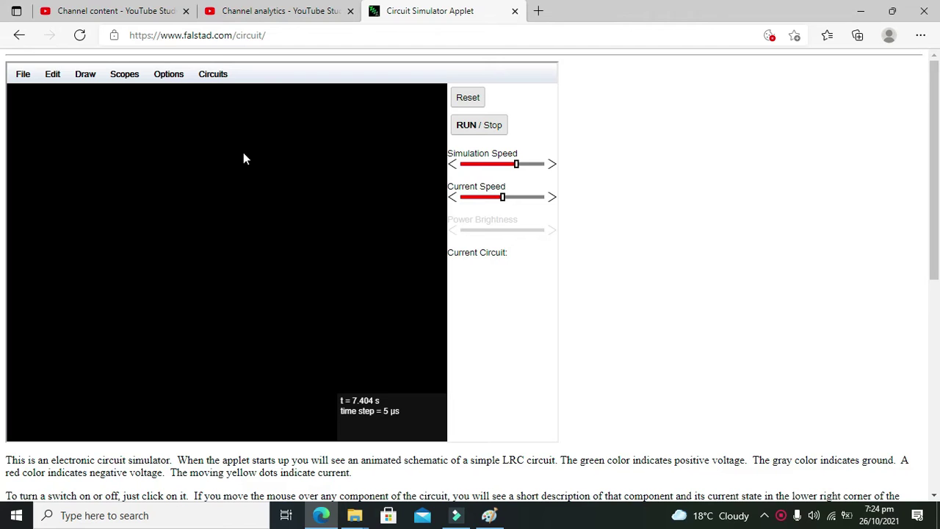
# Place a 4-bit ADC chip on the canvas and move it up and to the right.
pyautogui.click(83, 82)
pyautogui.moveTo(134, 179)
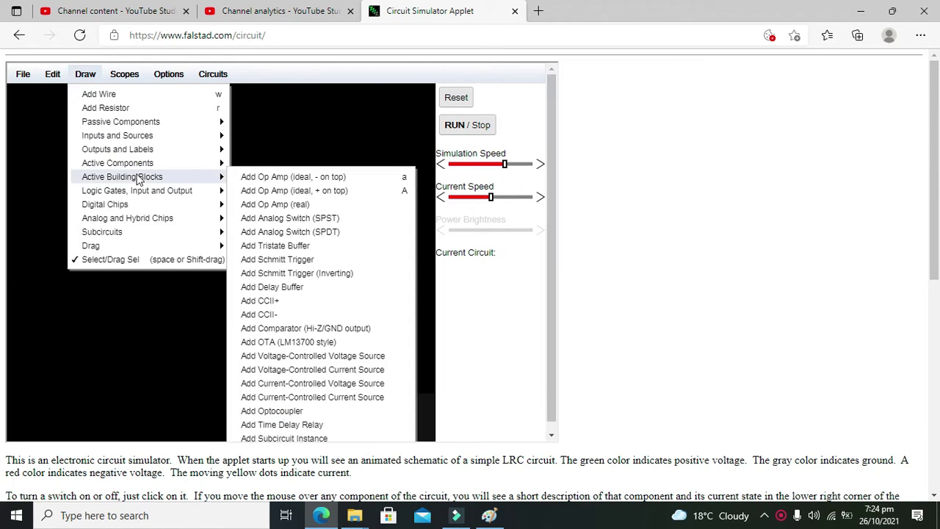
pyautogui.moveTo(141, 209)
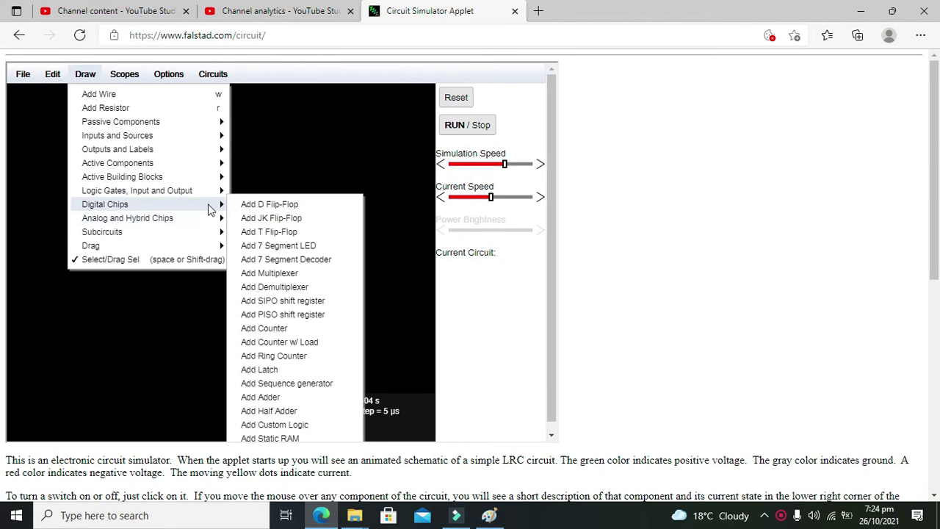
pyautogui.moveTo(203, 218)
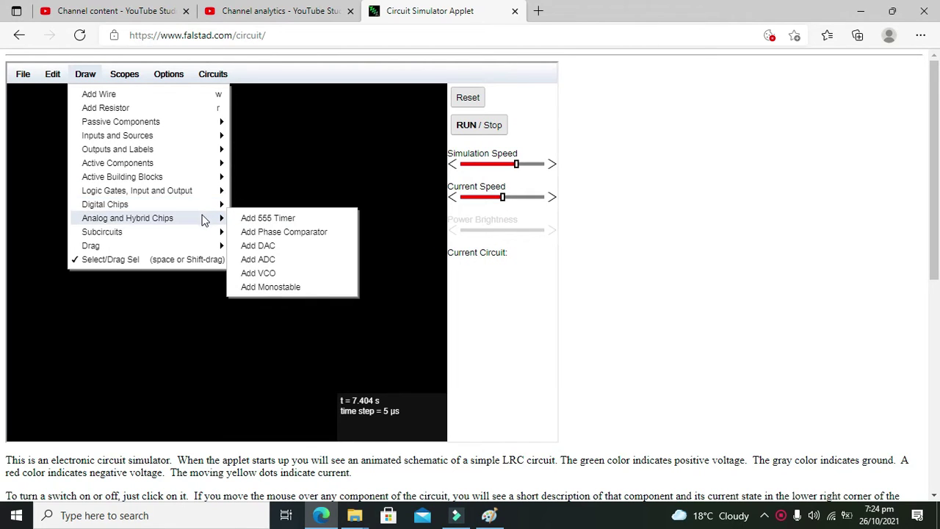
pyautogui.click(269, 258)
pyautogui.click(172, 271)
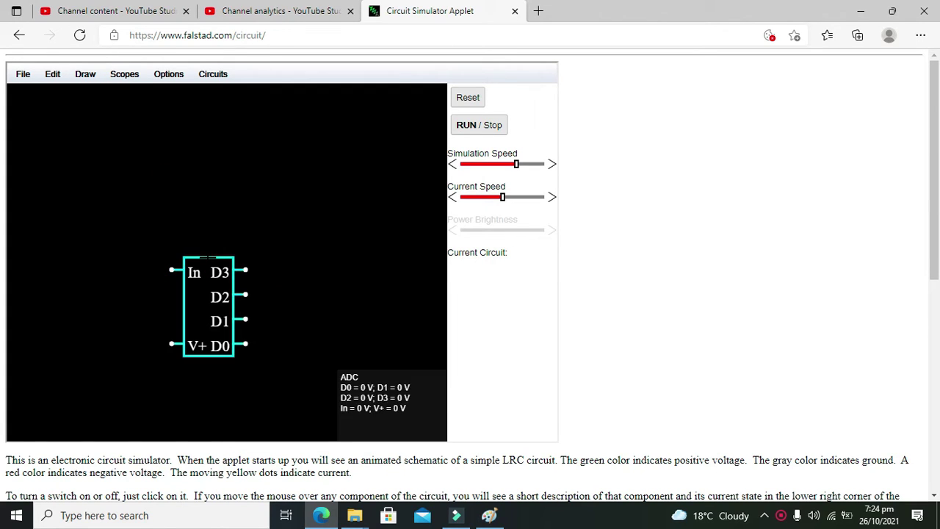
pyautogui.click(195, 303)
pyautogui.moveTo(194, 302); pyautogui.dragTo(243, 234)
pyautogui.click(238, 225)
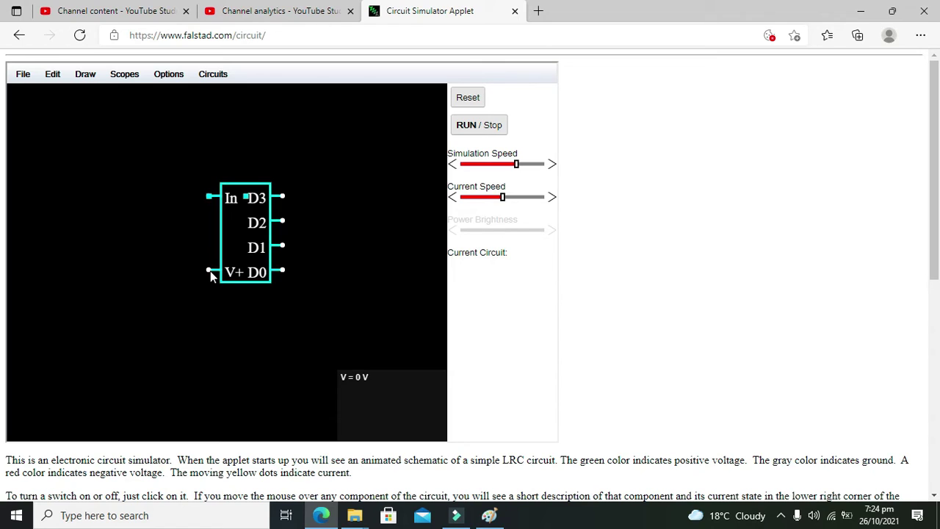
# Place four logic output indicators beside the ADC's D3, D2, D1 and D0 pins.
pyautogui.click(86, 77)
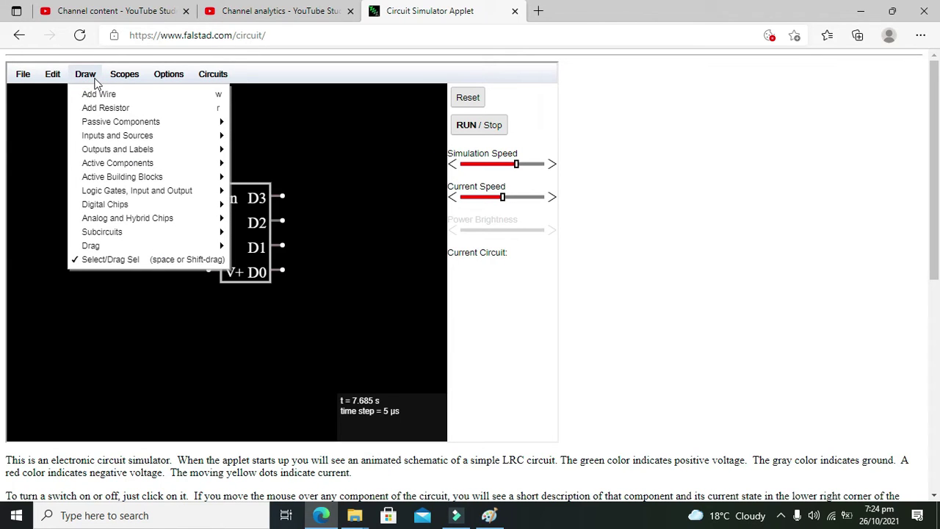
pyautogui.moveTo(92, 165)
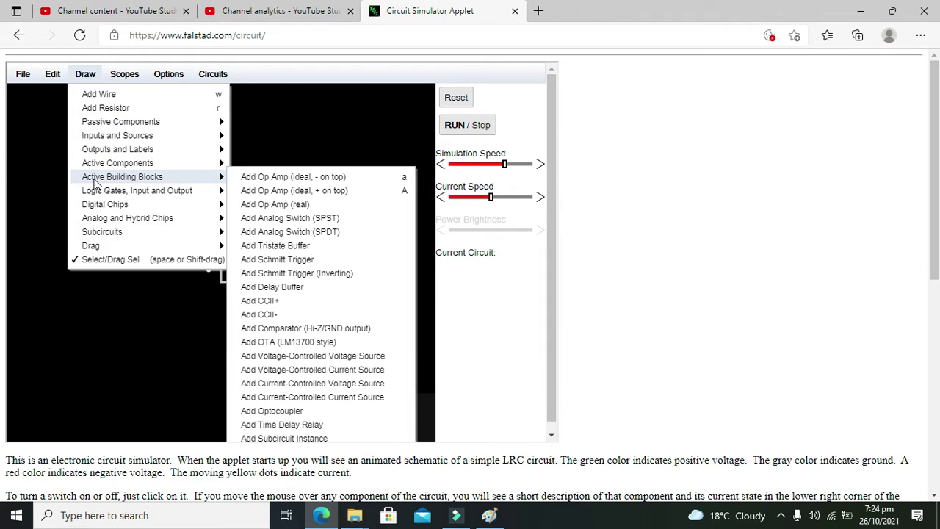
pyautogui.moveTo(109, 195)
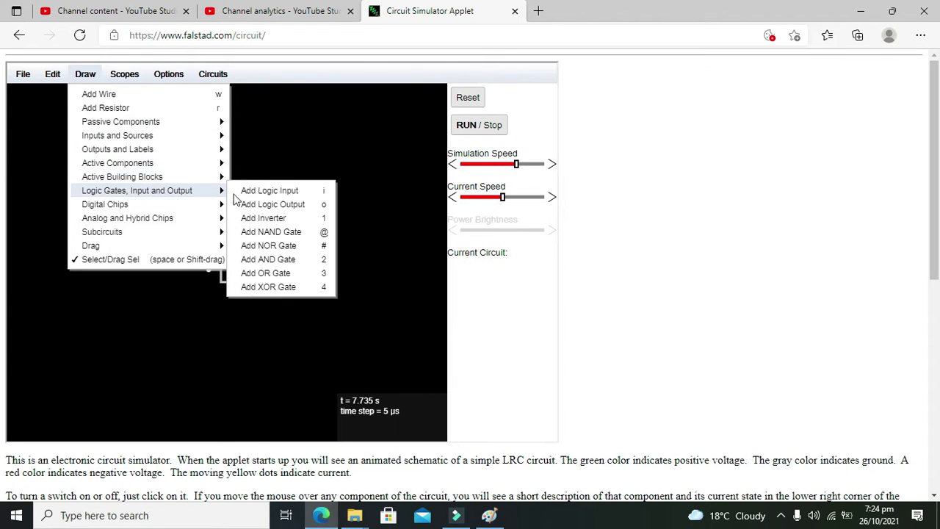
pyautogui.click(272, 206)
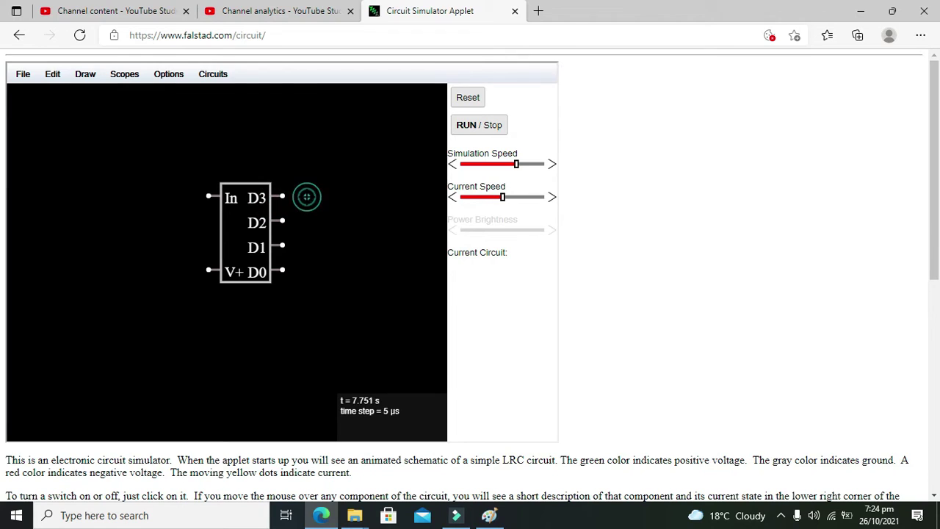
pyautogui.click(307, 196)
pyautogui.click(307, 220)
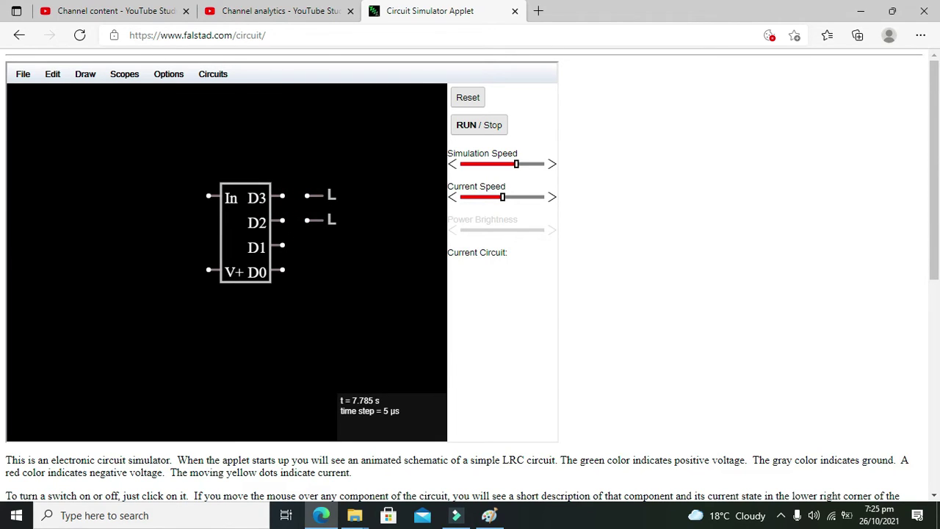
pyautogui.click(307, 245)
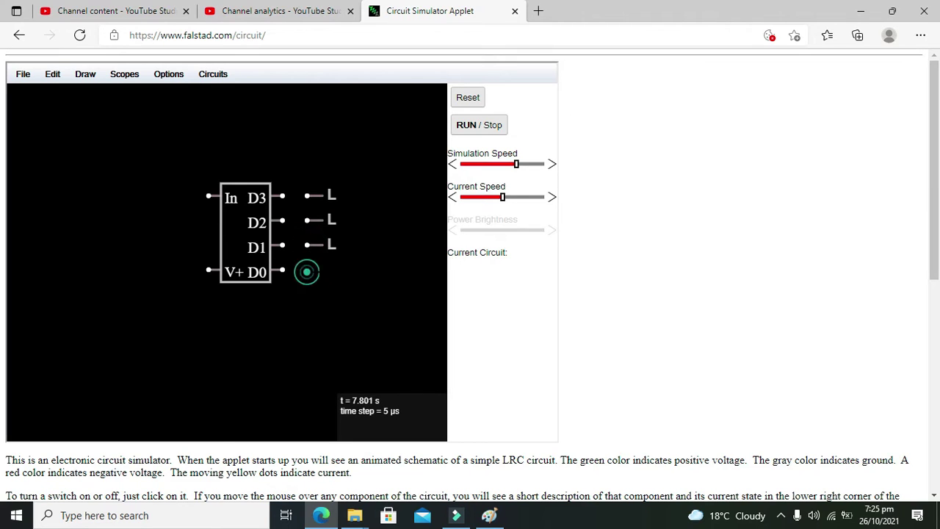
pyautogui.click(307, 270)
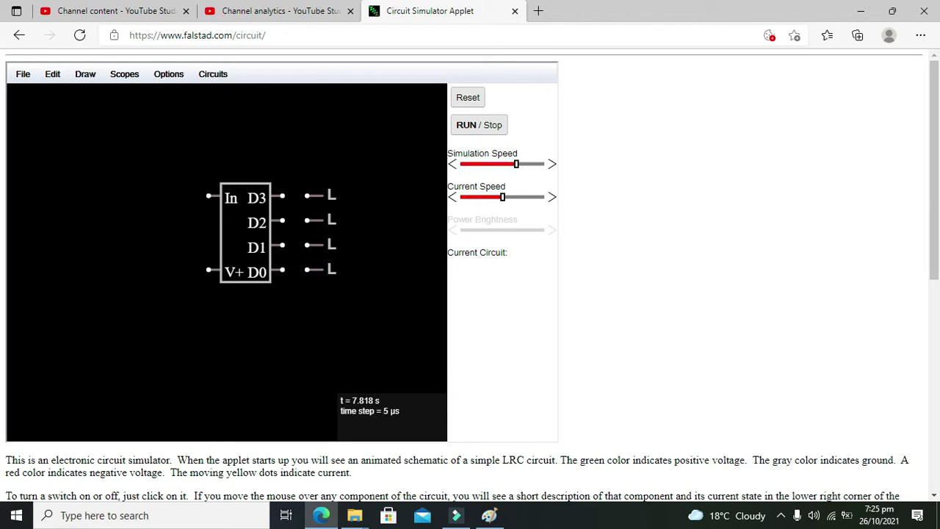
# Draw a wire connecting pin D3 to its logic output.
pyautogui.click(90, 80)
pyautogui.click(98, 92)
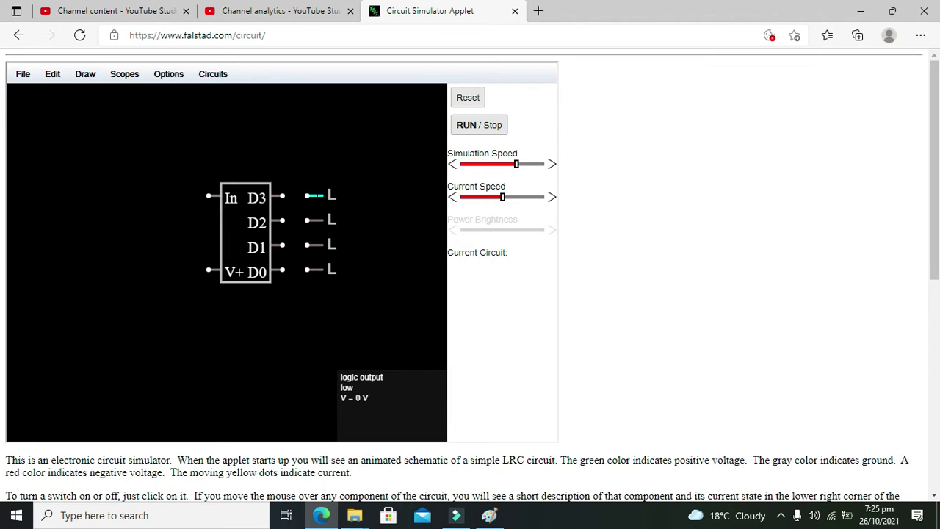
pyautogui.moveTo(308, 196); pyautogui.dragTo(282, 270)
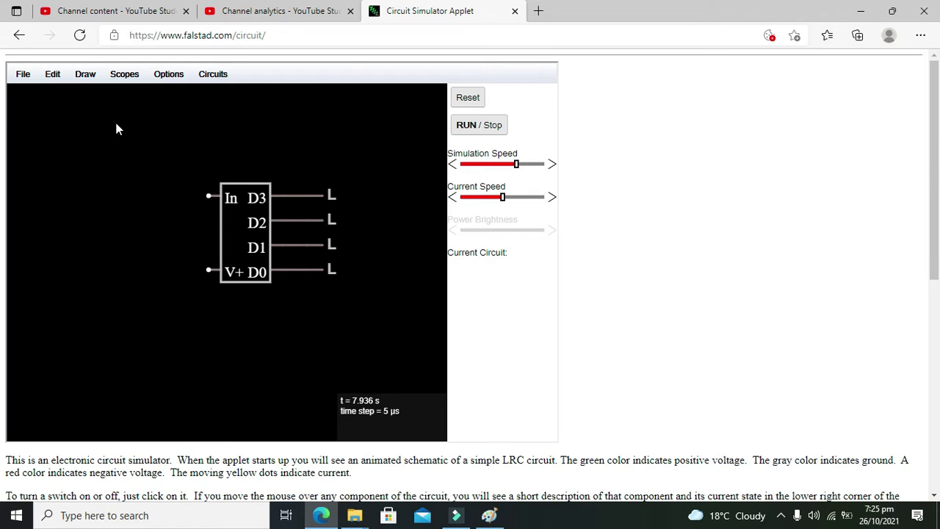
# Place a single-terminal +5V voltage source left of the ADC and lead it to V+.
pyautogui.click(85, 74)
pyautogui.click(277, 127)
pyautogui.click(85, 74)
pyautogui.moveTo(120, 136)
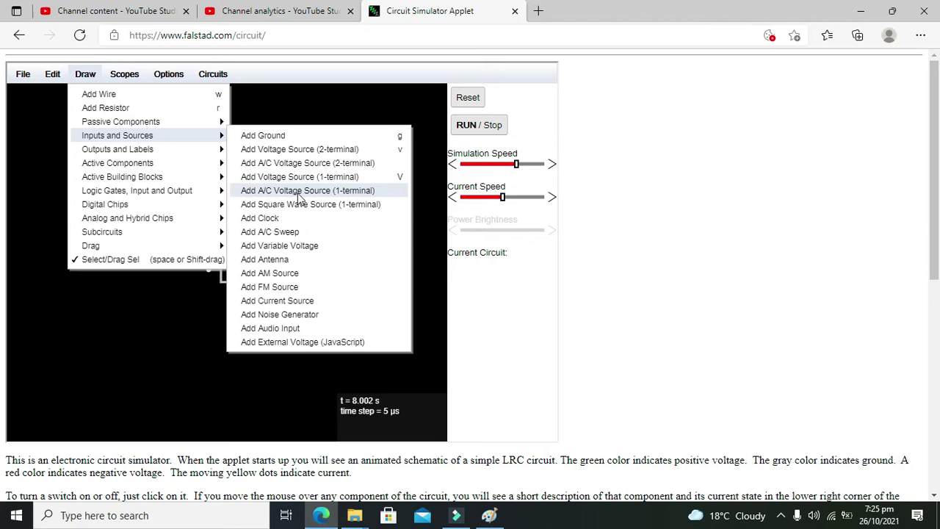
pyautogui.click(294, 182)
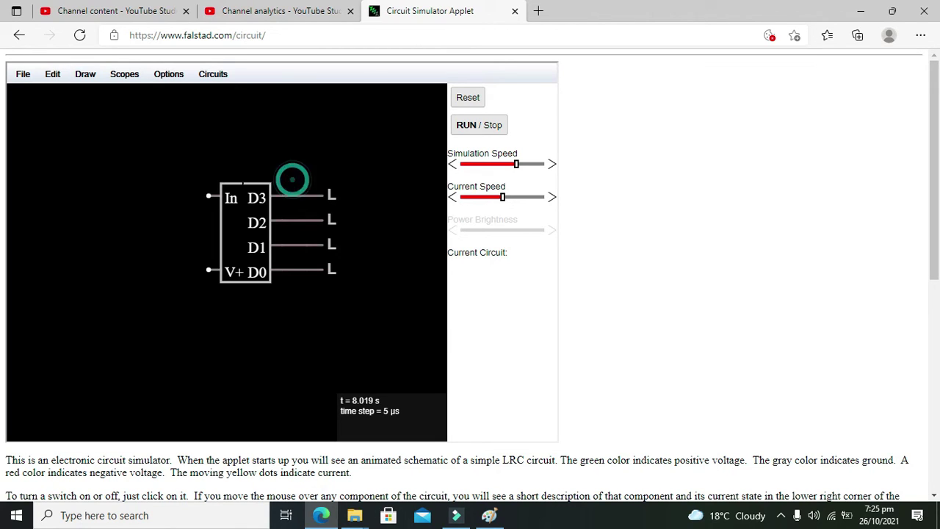
pyautogui.moveTo(134, 270); pyautogui.dragTo(160, 270)
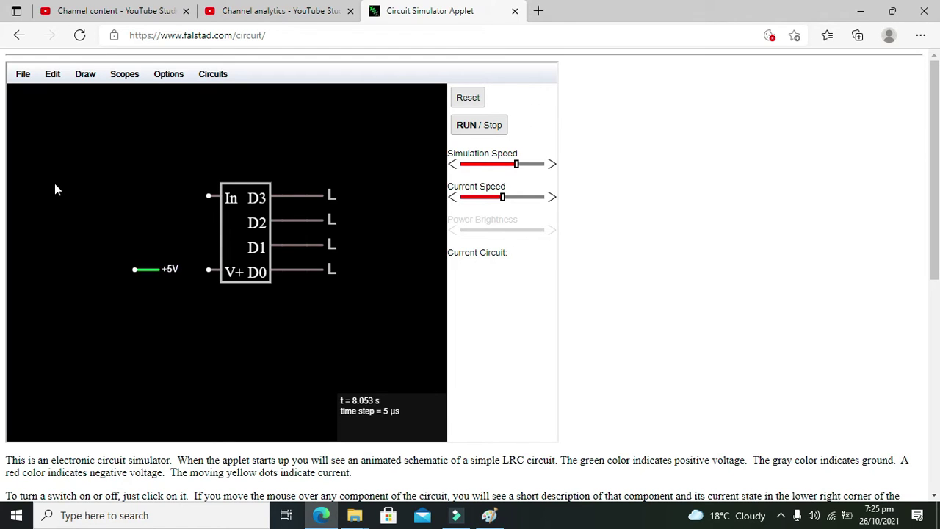
pyautogui.moveTo(135, 269); pyautogui.dragTo(147, 289)
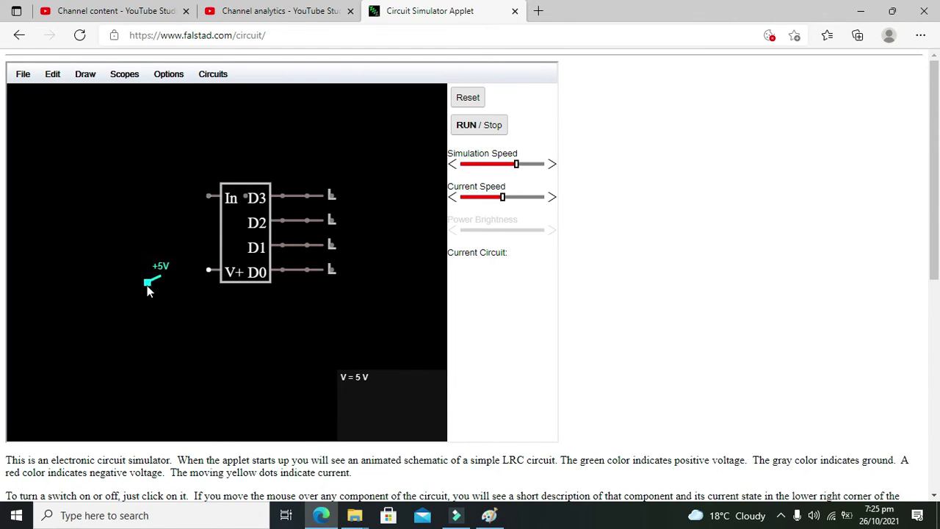
pyautogui.click(197, 304)
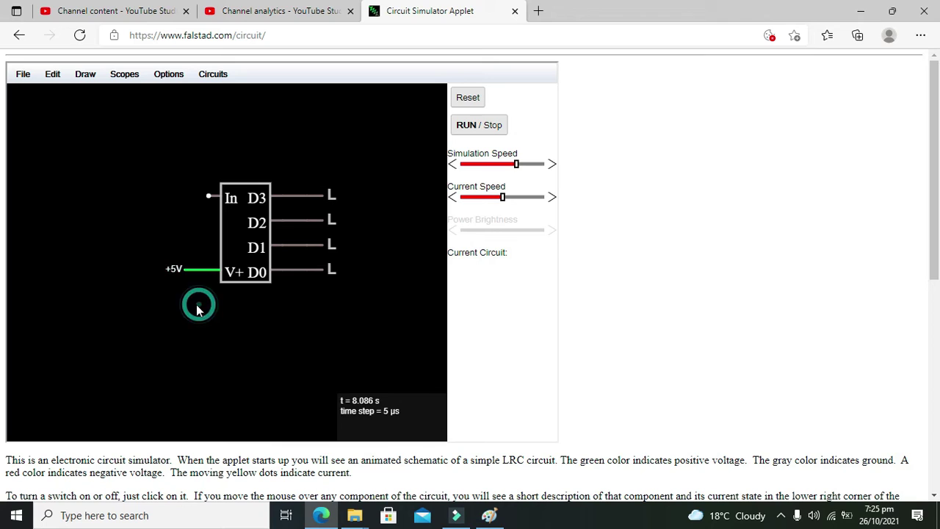
# Stop the running simulation.
pyautogui.click(151, 198)
pyautogui.click(185, 198)
pyautogui.click(476, 126)
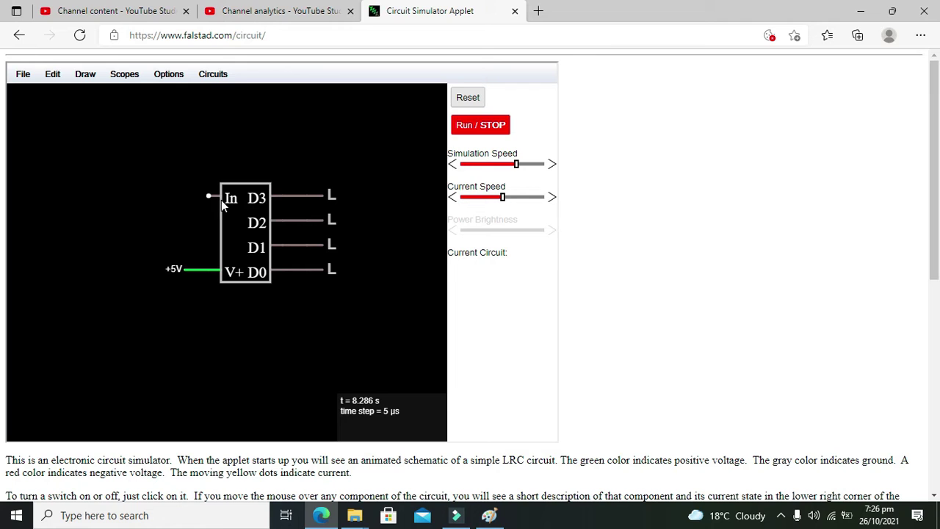
# Draw a second +5V voltage source at the upper left of the canvas.
pyautogui.click(86, 77)
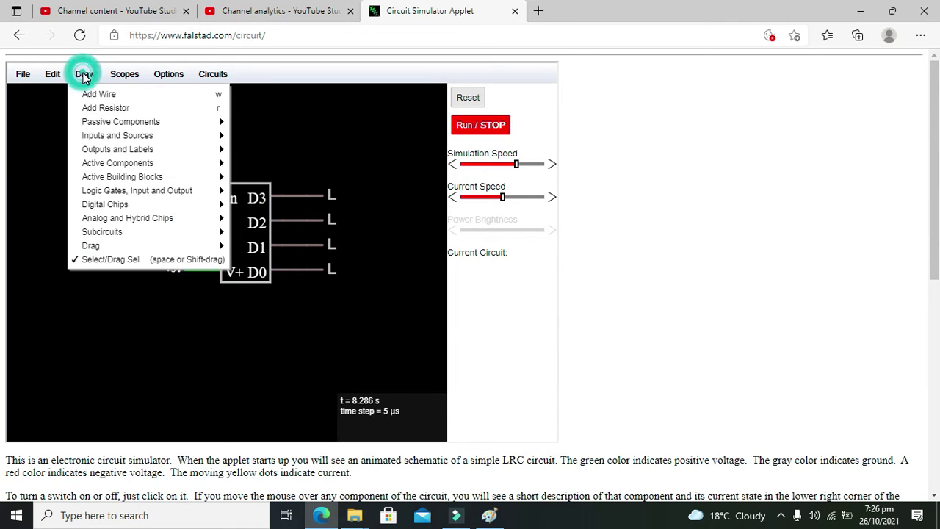
pyautogui.moveTo(147, 182)
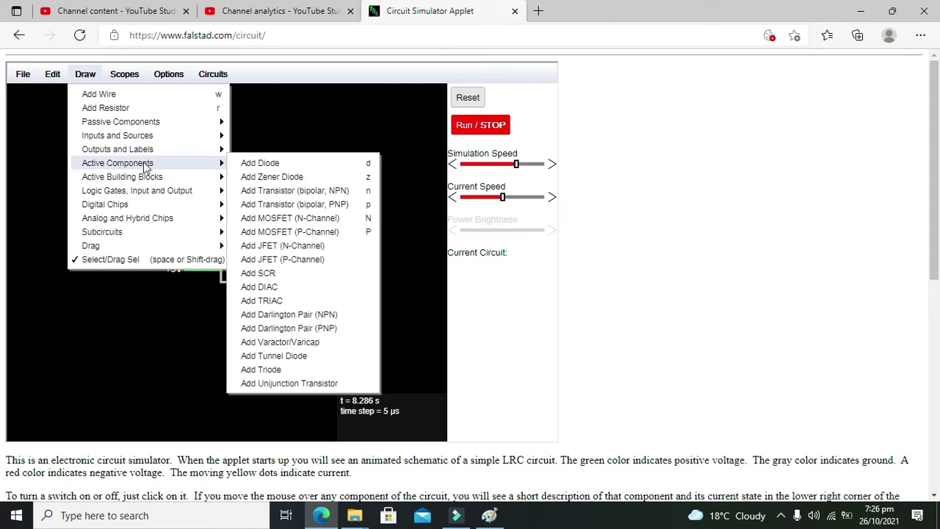
pyautogui.moveTo(141, 155)
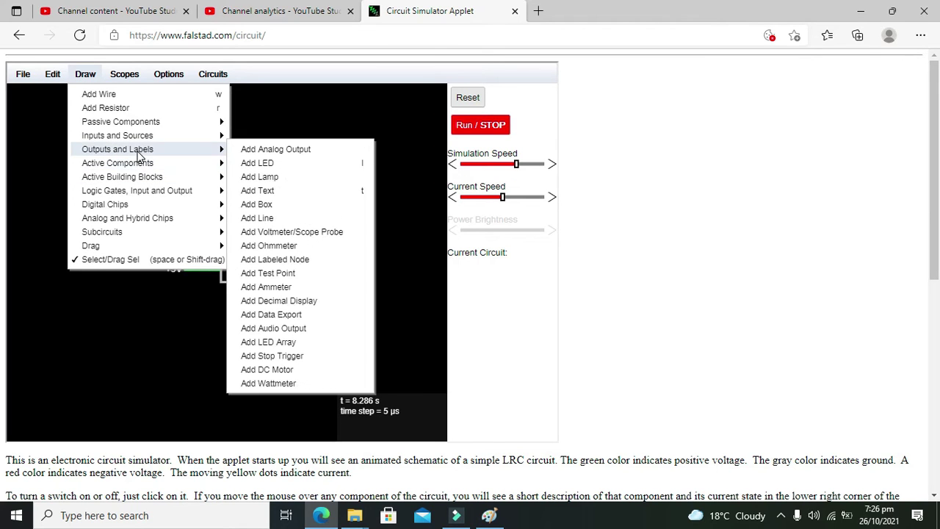
pyautogui.moveTo(135, 138)
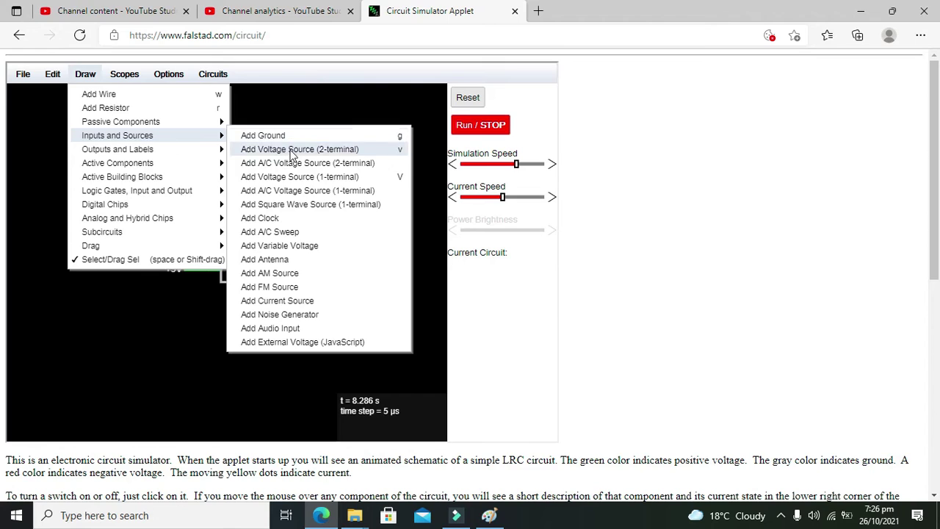
pyautogui.click(307, 175)
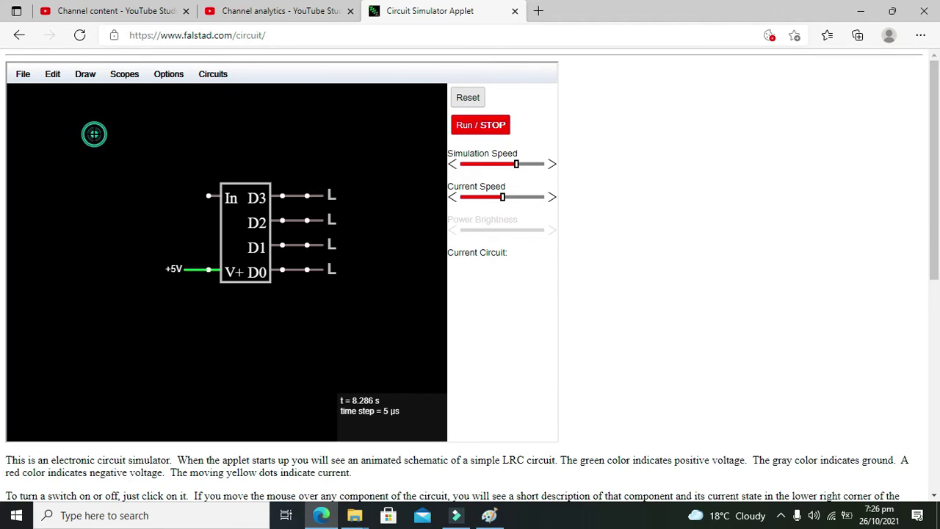
pyautogui.moveTo(98, 135); pyautogui.dragTo(98, 158)
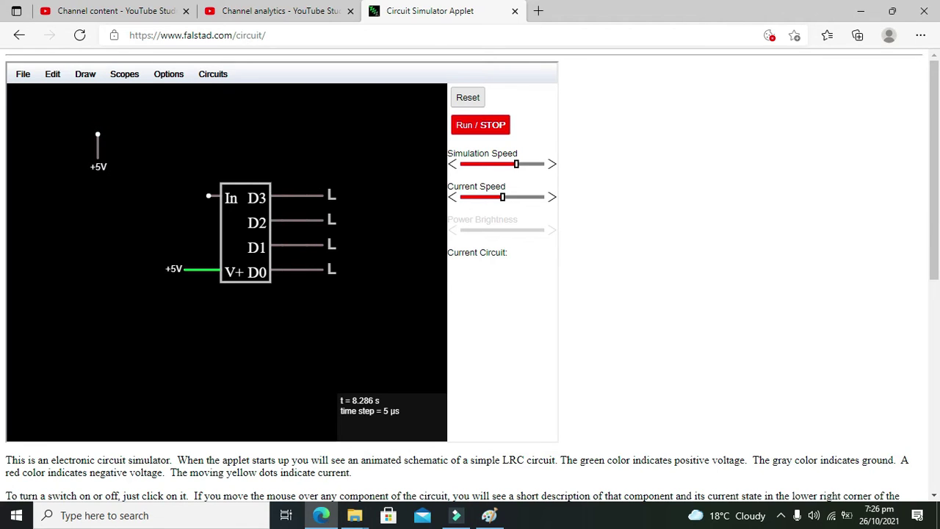
# Bring up the Passive Components list in the Draw menu.
pyautogui.click(80, 74)
pyautogui.moveTo(137, 149)
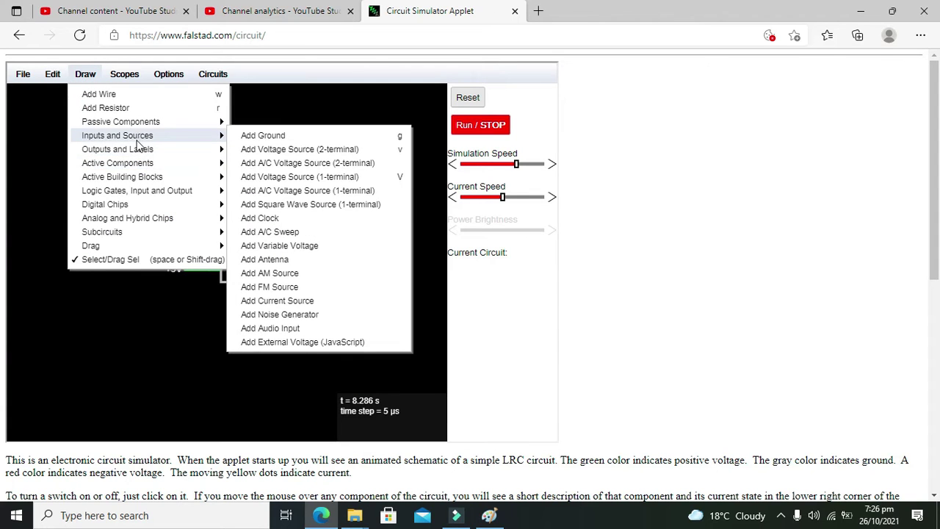
pyautogui.moveTo(137, 169)
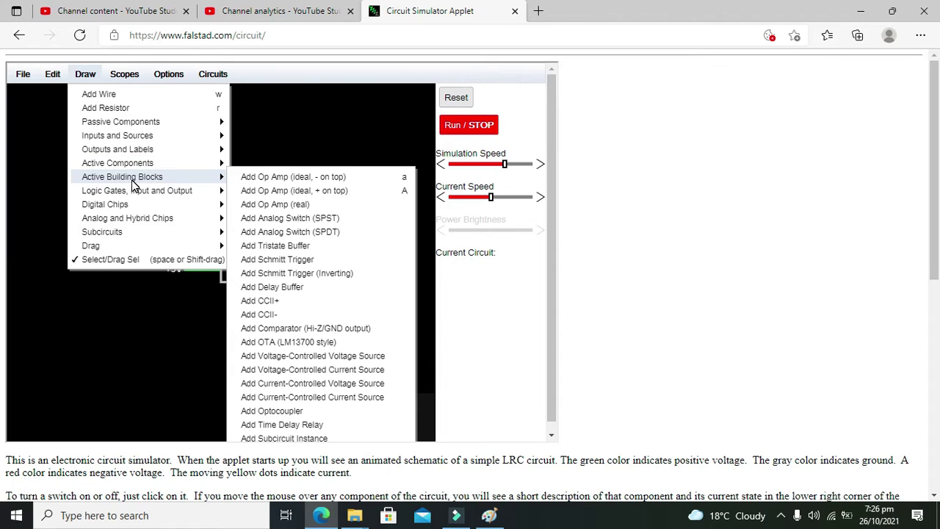
# Draw a potentiometer left of the ADC chip, its wiper feeding In and top reaching +5V.
pyautogui.moveTo(130, 124)
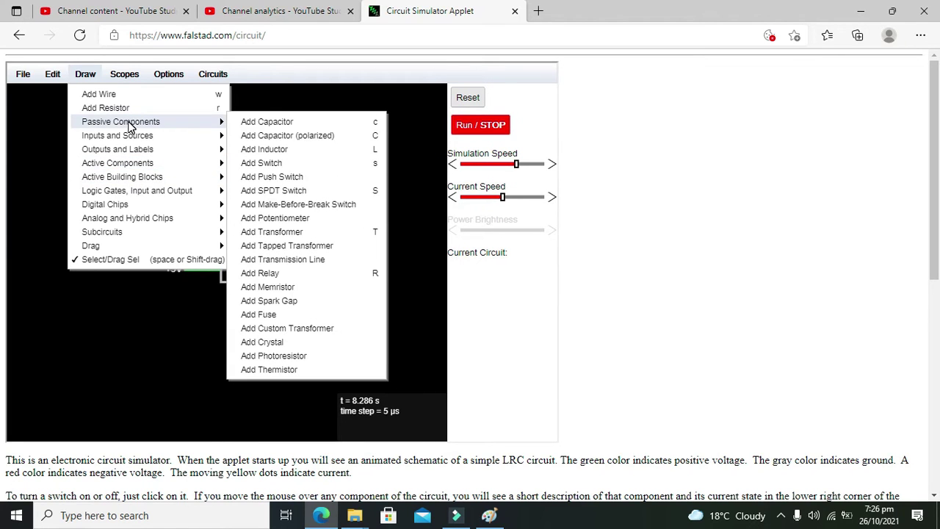
pyautogui.click(300, 218)
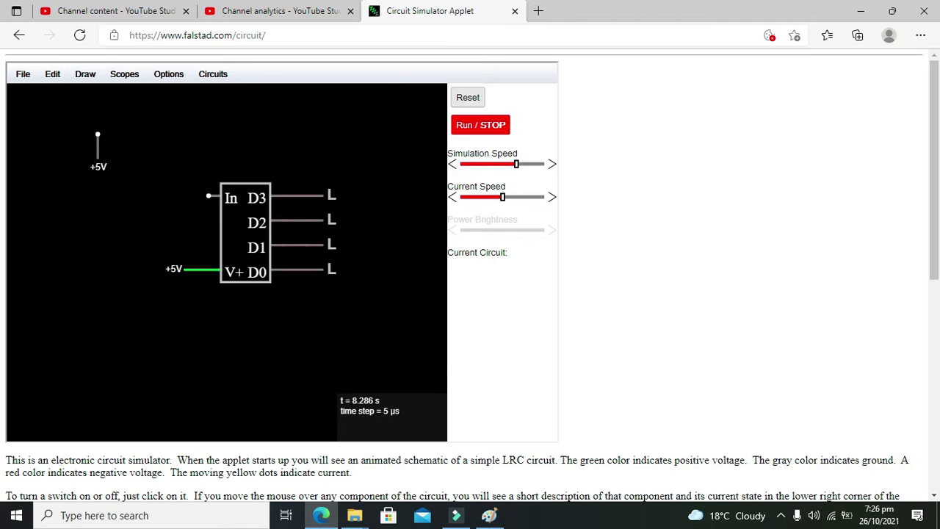
pyautogui.click(132, 184)
pyautogui.moveTo(132, 185); pyautogui.dragTo(134, 232)
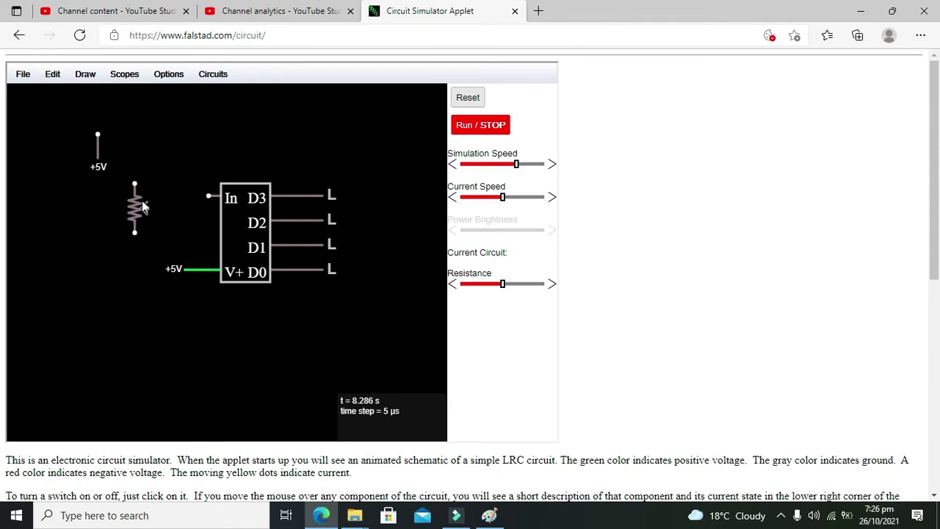
pyautogui.moveTo(143, 205); pyautogui.dragTo(147, 195)
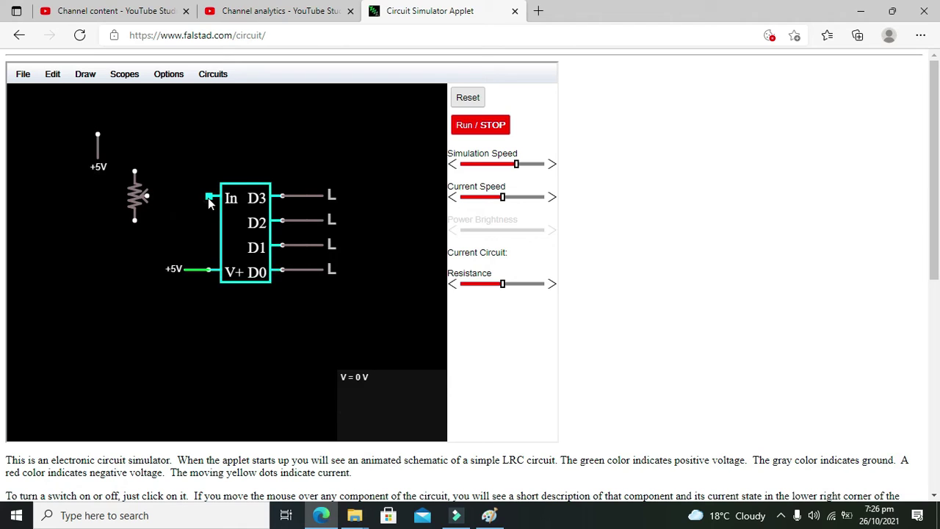
pyautogui.moveTo(209, 203); pyautogui.dragTo(97, 135)
pyautogui.click(85, 74)
pyautogui.click(97, 94)
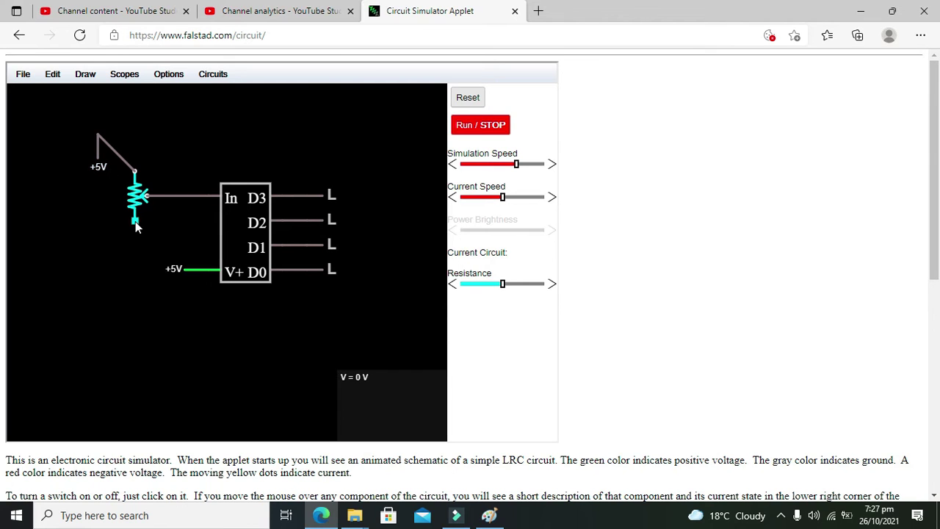
# Place a ground below the potentiometer and wire its bottom end to it.
pyautogui.click(85, 75)
pyautogui.moveTo(110, 135)
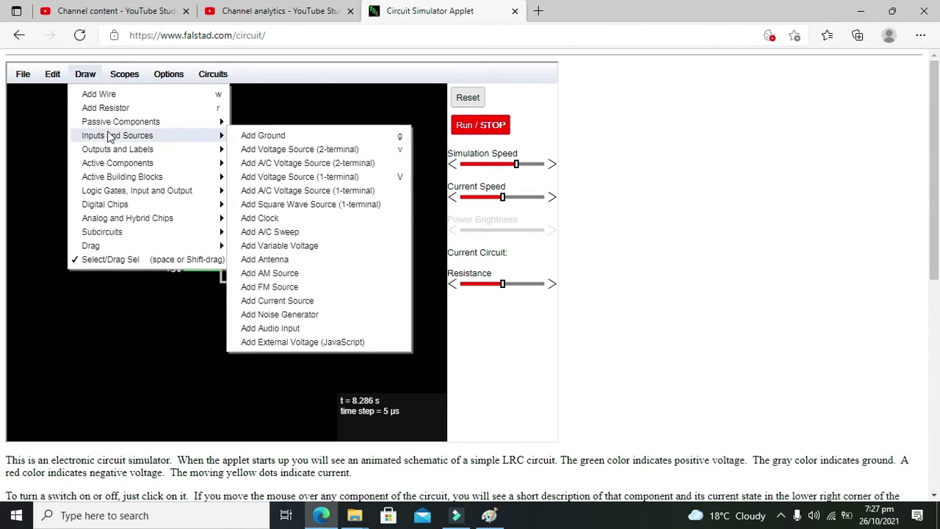
pyautogui.click(247, 136)
pyautogui.moveTo(136, 233); pyautogui.dragTo(135, 264)
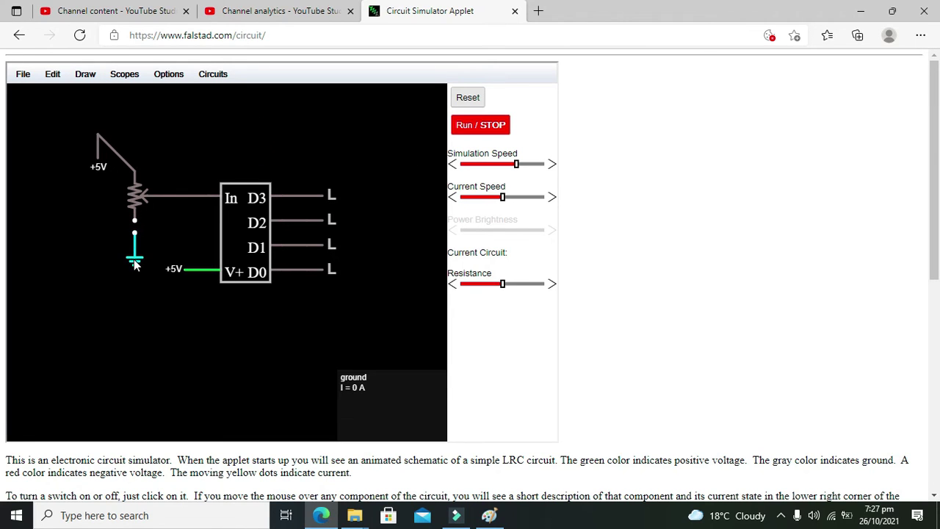
pyautogui.click(109, 75)
pyautogui.click(89, 77)
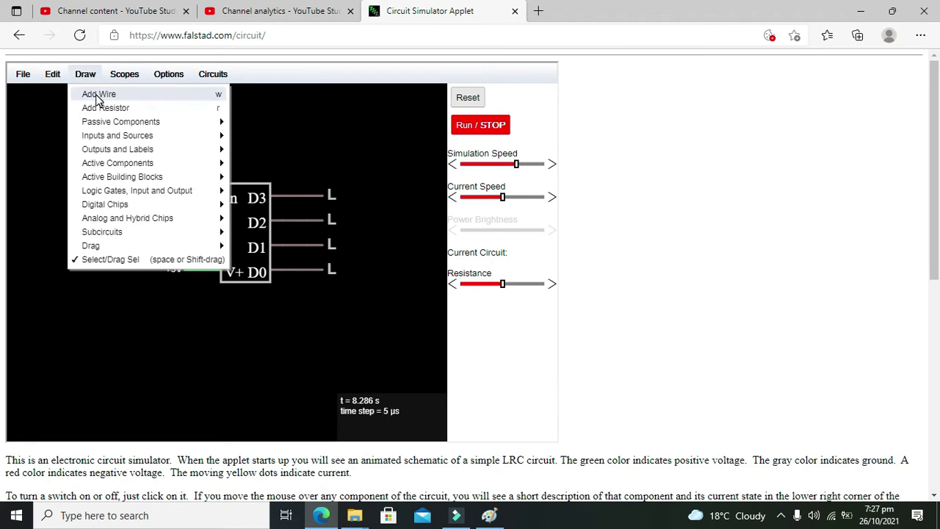
pyautogui.click(96, 95)
pyautogui.moveTo(135, 221); pyautogui.dragTo(134, 233)
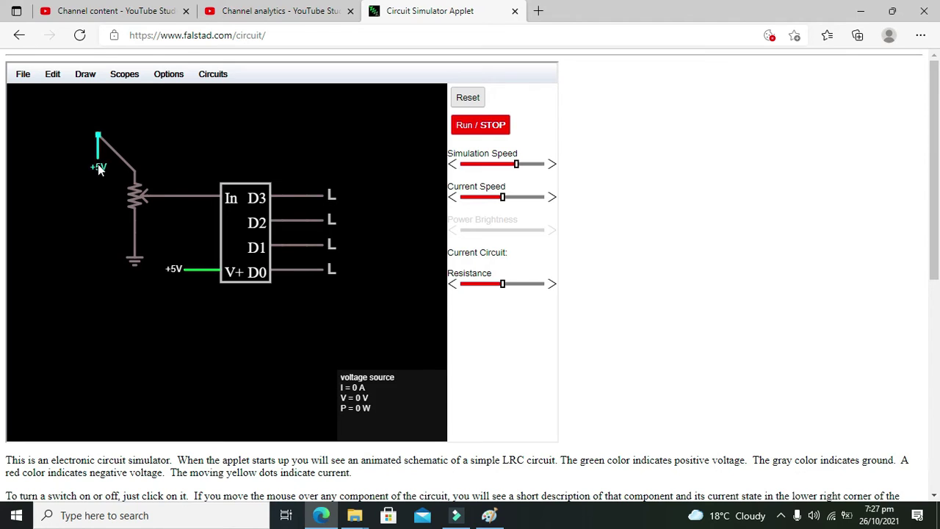
# Move the +5V source up to sit above the potentiometer.
pyautogui.click(97, 155)
pyautogui.moveTo(101, 146); pyautogui.dragTo(152, 125)
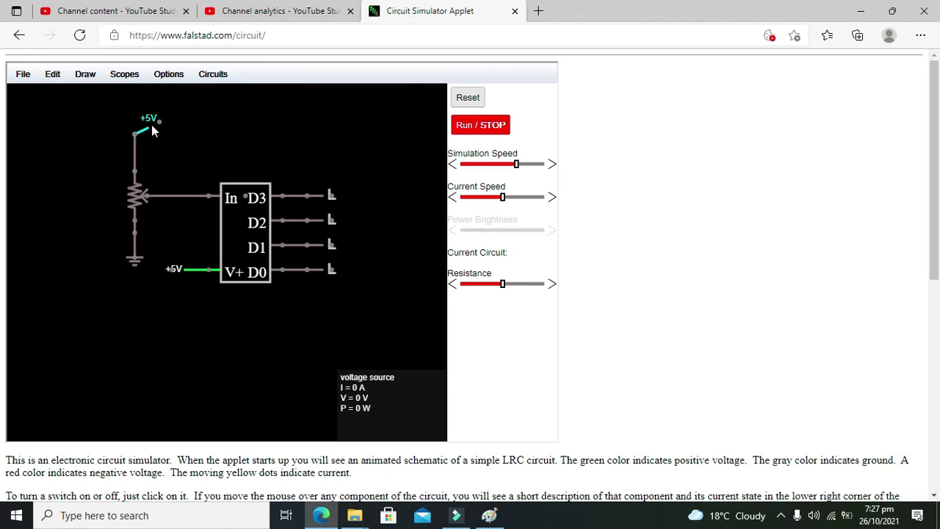
pyautogui.click(189, 135)
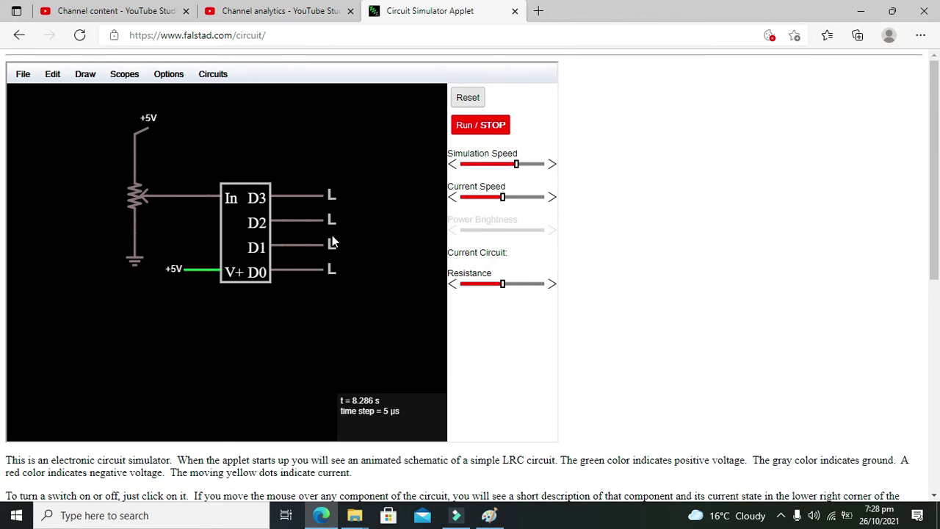
# Run the circuit, slide the potentiometer to 995/5 so D3–D0 read L, then stop.
pyautogui.click(476, 130)
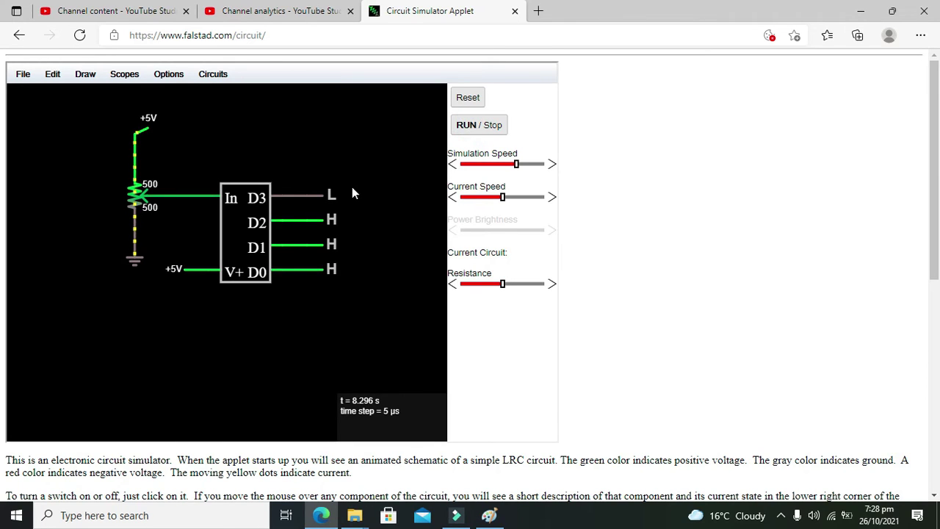
pyautogui.moveTo(502, 284); pyautogui.dragTo(548, 289)
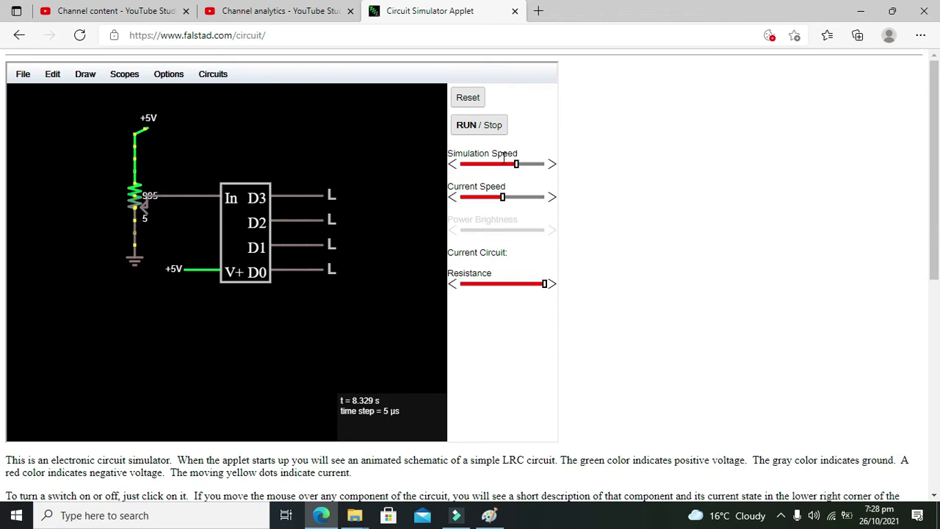
pyautogui.click(485, 126)
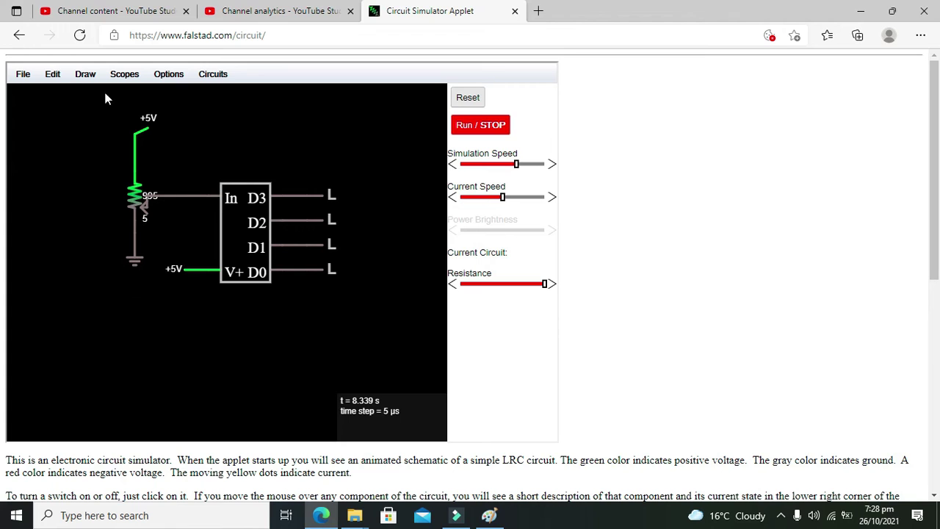
pyautogui.click(86, 75)
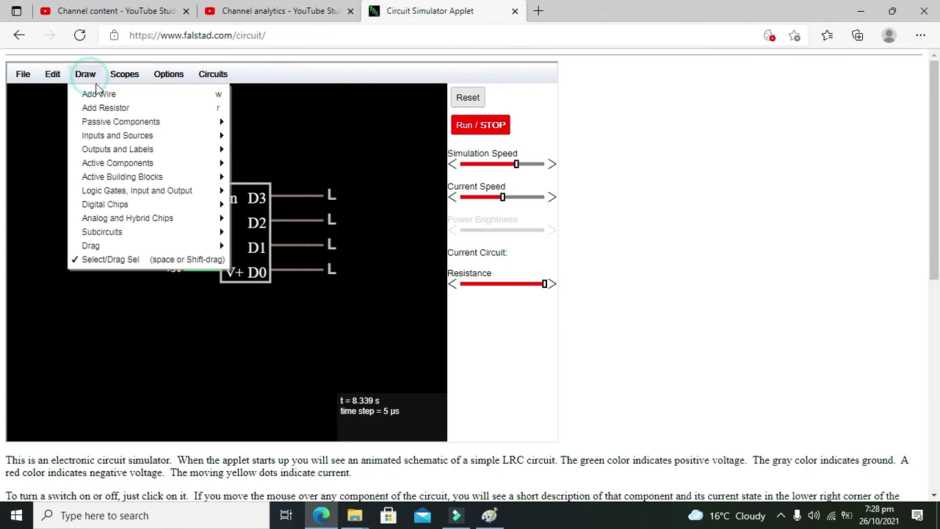
# Place a voltmeter probe above the ADC's In line.
pyautogui.moveTo(147, 149)
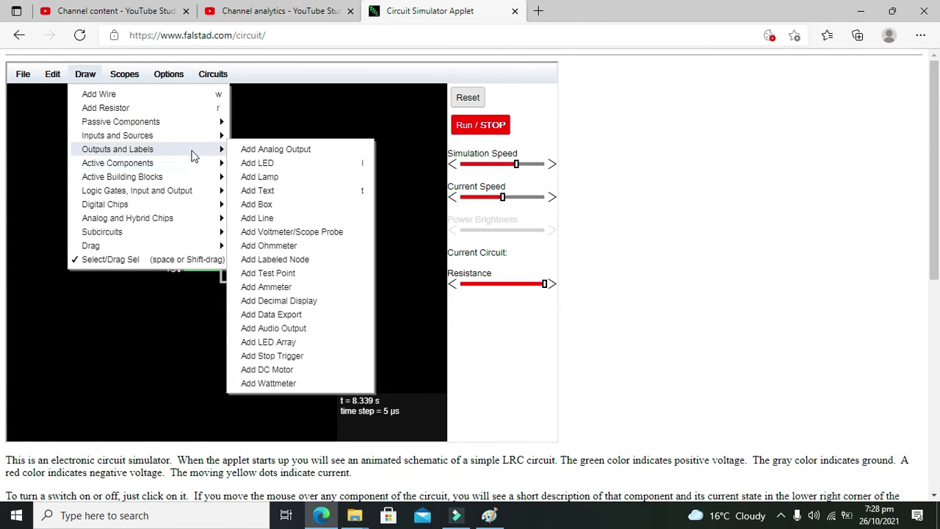
pyautogui.click(294, 231)
pyautogui.moveTo(184, 184); pyautogui.dragTo(184, 147)
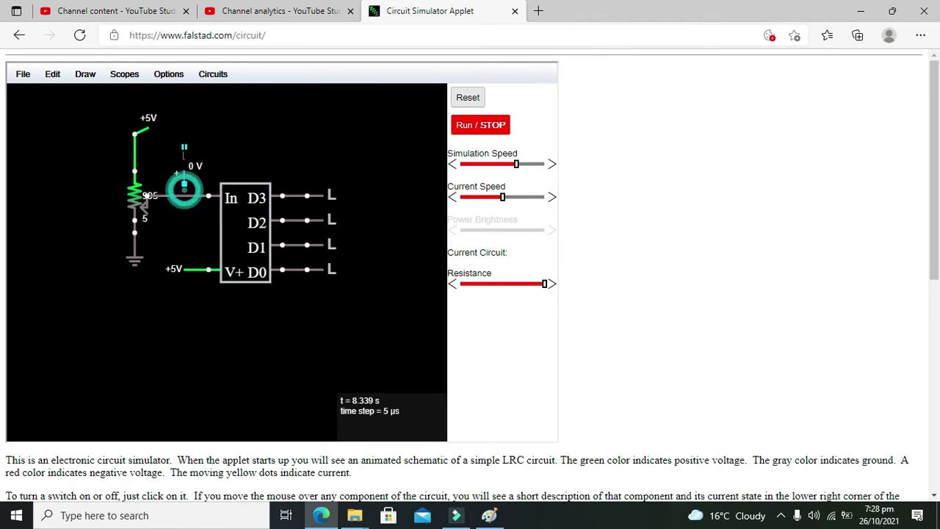
pyautogui.click(246, 127)
pyautogui.moveTo(184, 184); pyautogui.dragTo(186, 196)
# Run, wire the probe to the In line, and set the potentiometer to 232.7/767.3.
pyautogui.click(491, 128)
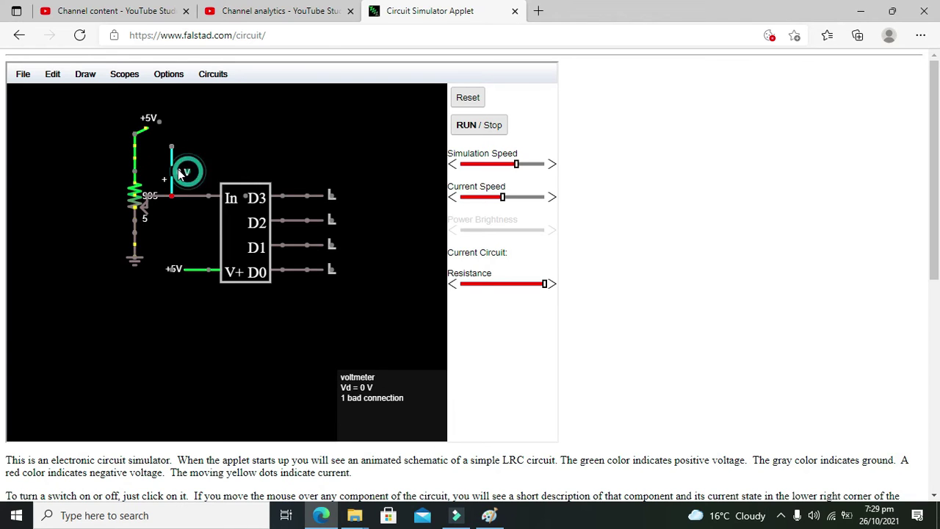
pyautogui.moveTo(189, 172); pyautogui.dragTo(185, 149)
pyautogui.click(231, 157)
pyautogui.click(85, 73)
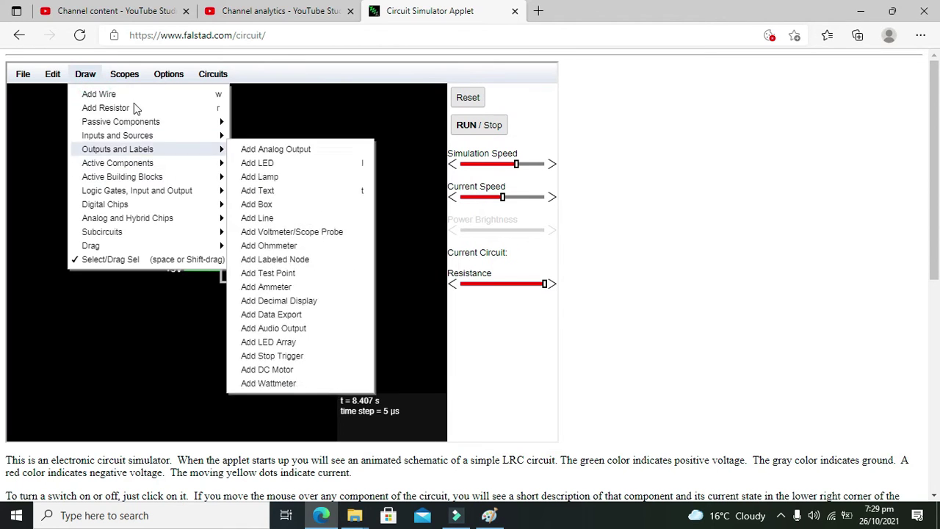
pyautogui.click(98, 94)
pyautogui.moveTo(184, 152); pyautogui.dragTo(183, 195)
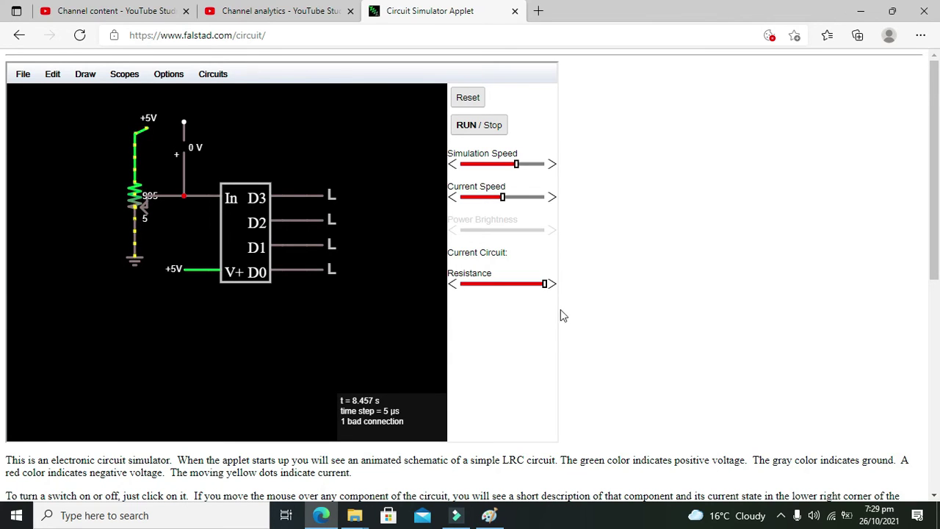
pyautogui.moveTo(531, 286); pyautogui.dragTo(481, 291)
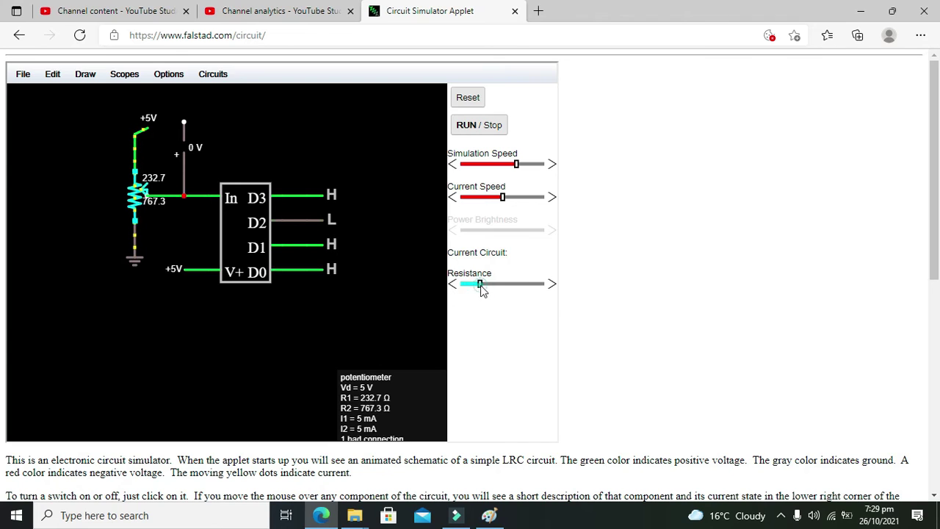
# Add a ground near the voltmeter's top and wire the probe's upper lead to it.
pyautogui.click(86, 76)
pyautogui.moveTo(124, 127)
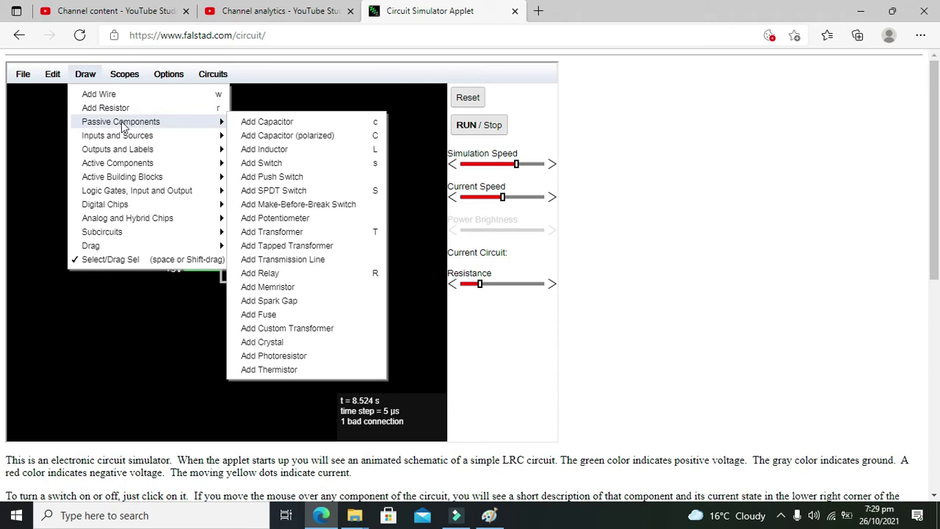
pyautogui.click(38, 129)
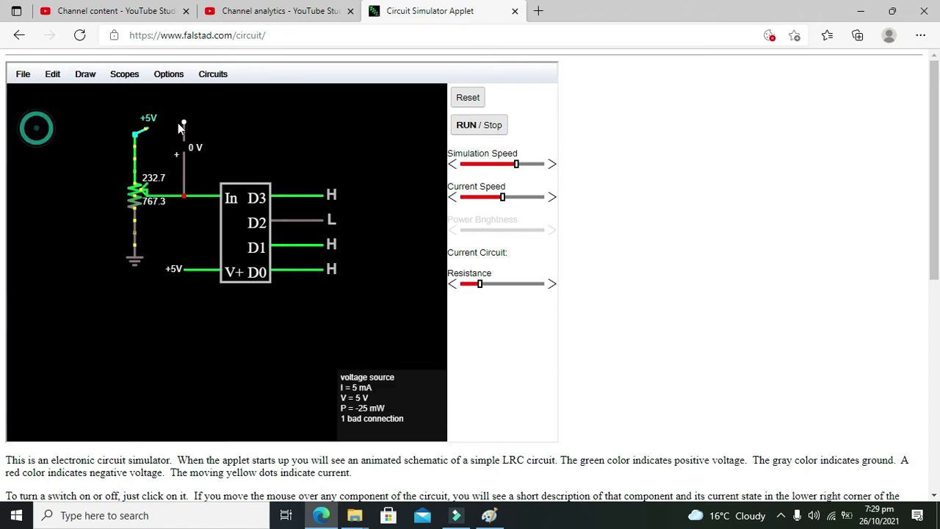
pyautogui.click(91, 78)
pyautogui.moveTo(179, 135)
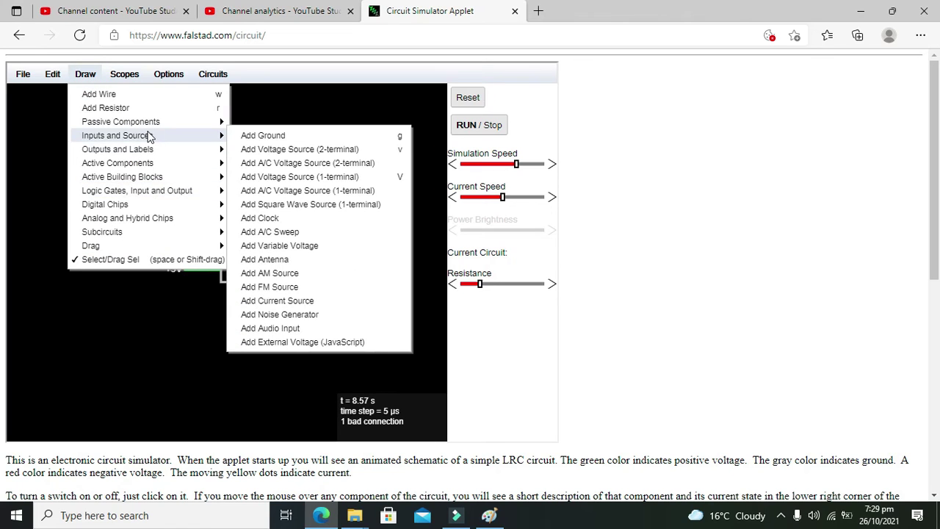
pyautogui.click(279, 135)
pyautogui.moveTo(246, 122)
pyautogui.mouseDown()
pyautogui.moveTo(206, 108)
pyautogui.moveTo(246, 140)
pyautogui.moveTo(286, 122)
pyautogui.mouseUp()
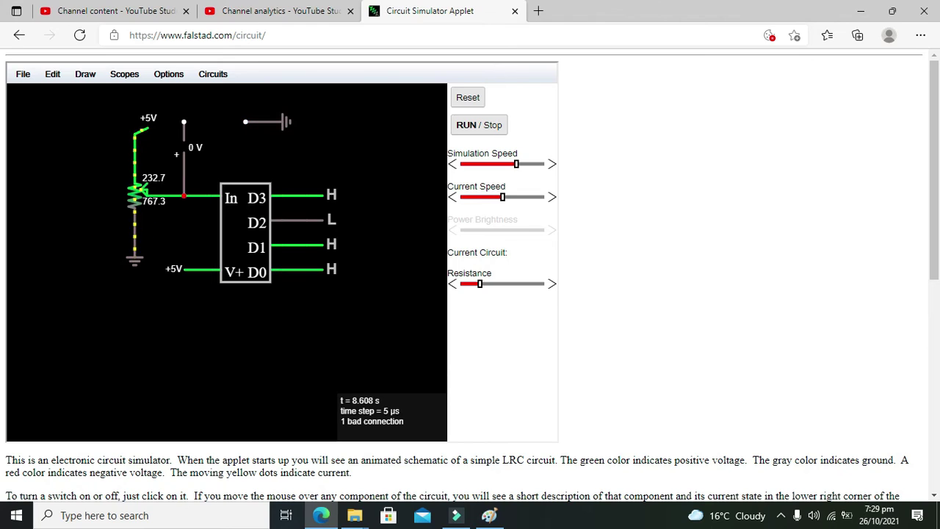
pyautogui.click(92, 79)
pyautogui.click(94, 92)
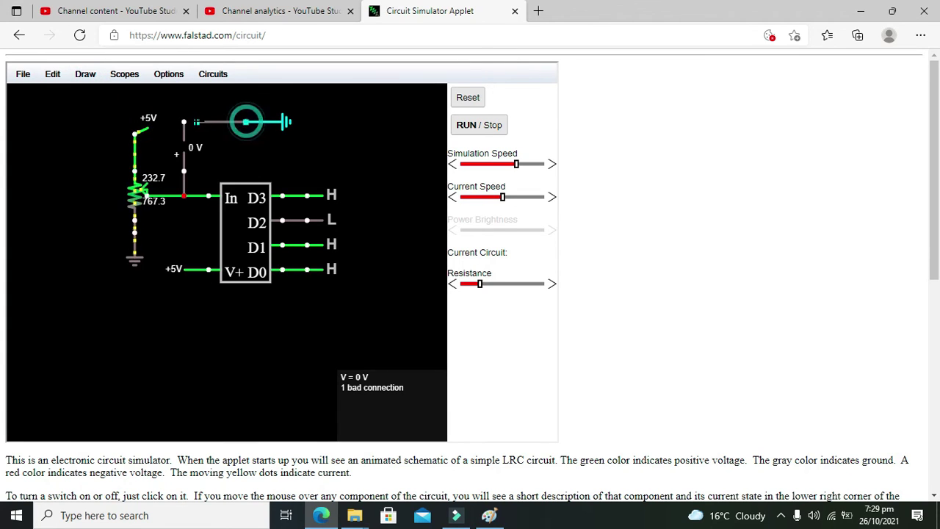
pyautogui.moveTo(196, 121); pyautogui.dragTo(184, 122)
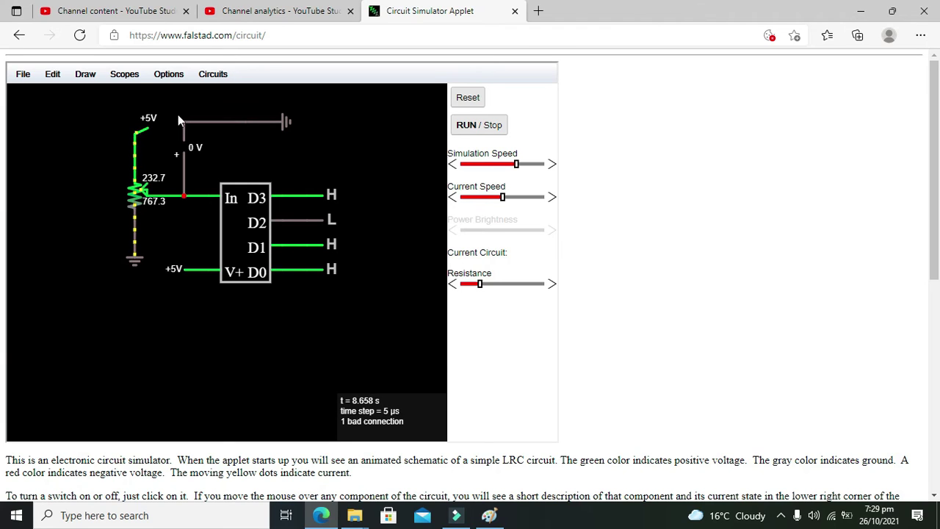
# Stop the simulation and shift the potentiometer left, keeping its lower end grounded.
pyautogui.click(481, 126)
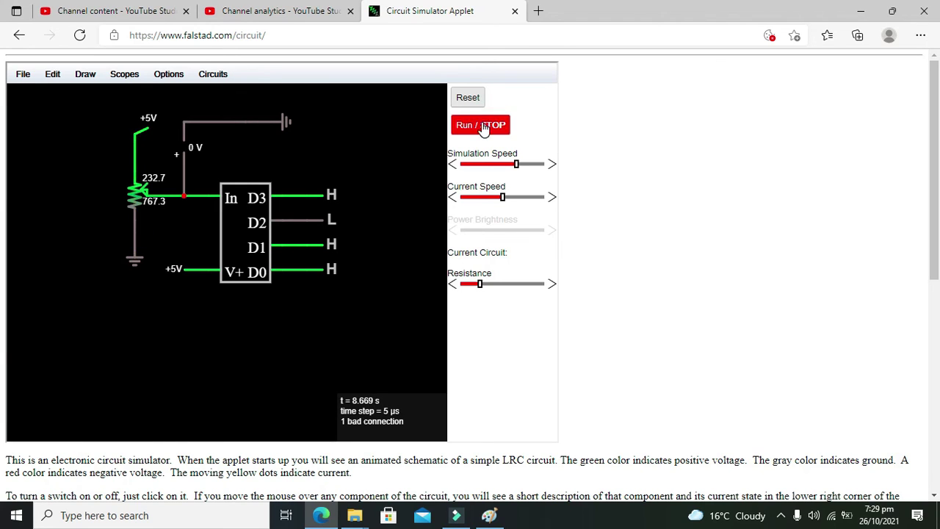
pyautogui.click(482, 127)
pyautogui.click(485, 126)
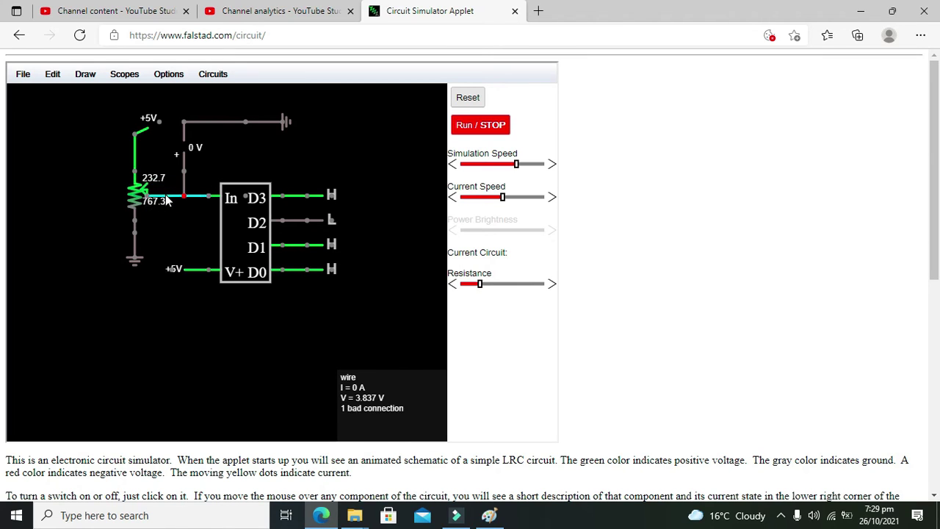
pyautogui.moveTo(147, 201)
pyautogui.mouseDown()
pyautogui.moveTo(123, 203)
pyautogui.moveTo(135, 203)
pyautogui.mouseUp()
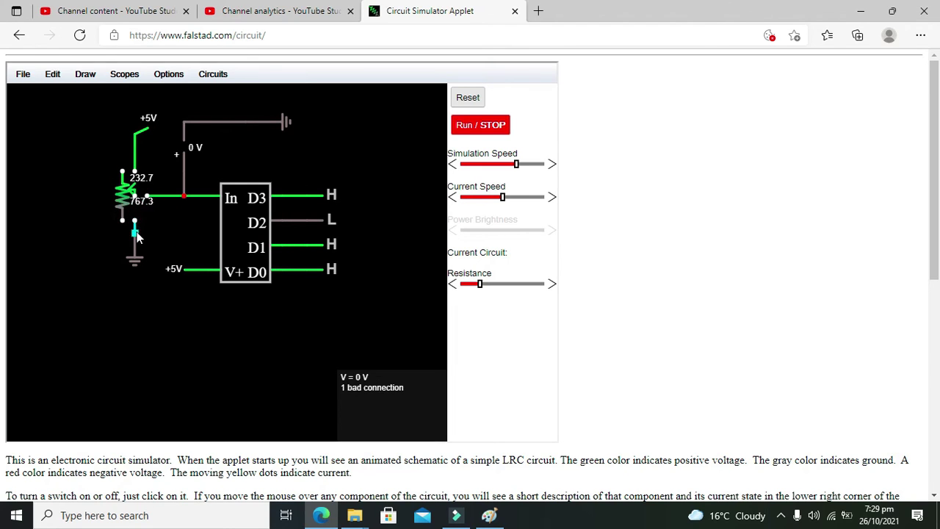
pyautogui.moveTo(134, 220); pyautogui.dragTo(122, 220)
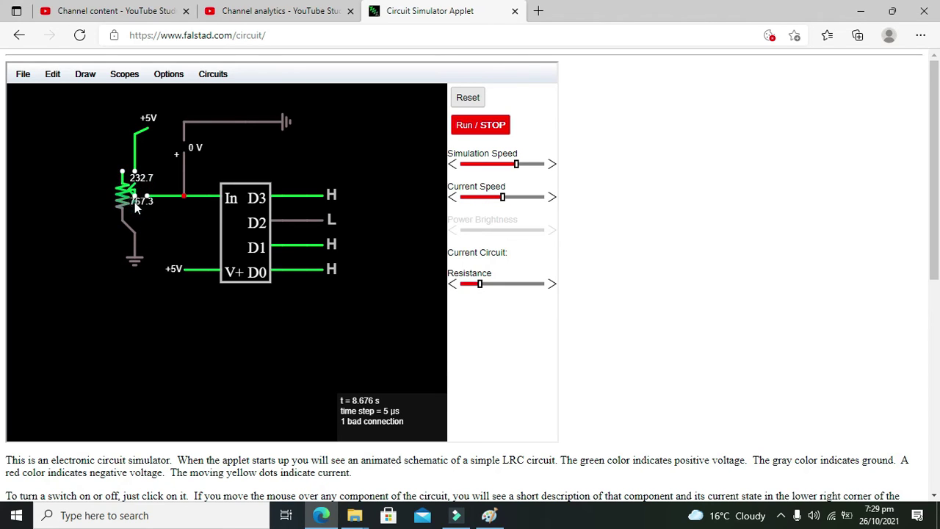
pyautogui.moveTo(145, 209)
pyautogui.mouseDown()
pyautogui.moveTo(64, 184)
pyautogui.moveTo(149, 204)
pyautogui.mouseUp()
pyautogui.click(123, 221)
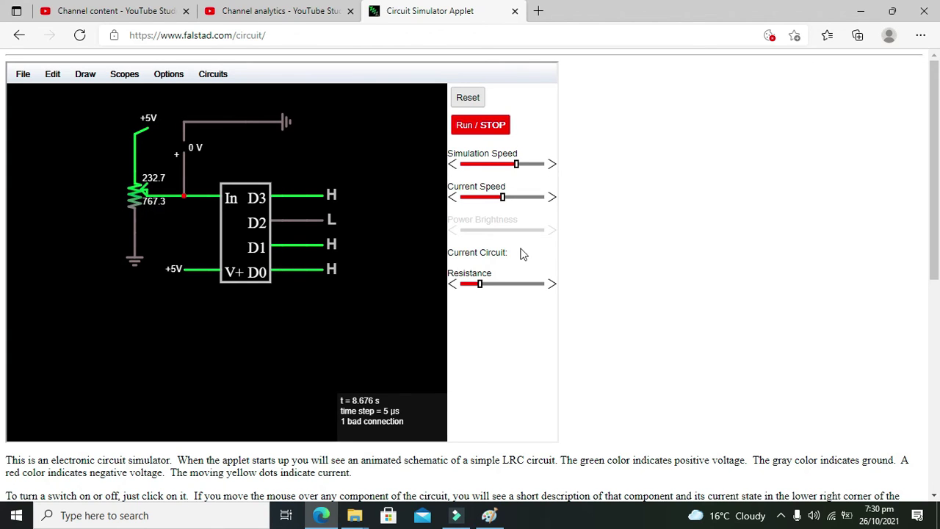
# Resume, set the potentiometer to 995/5, and join the voltmeter lead to In, reading 25 mV.
pyautogui.moveTo(483, 285); pyautogui.dragTo(458, 291)
pyautogui.click(472, 129)
pyautogui.moveTo(499, 285); pyautogui.dragTo(558, 288)
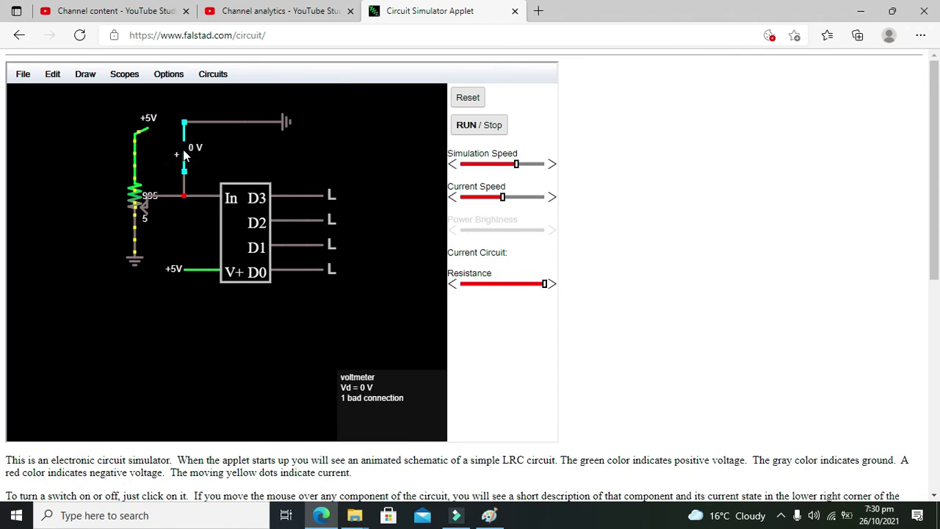
pyautogui.moveTo(184, 195); pyautogui.dragTo(209, 196)
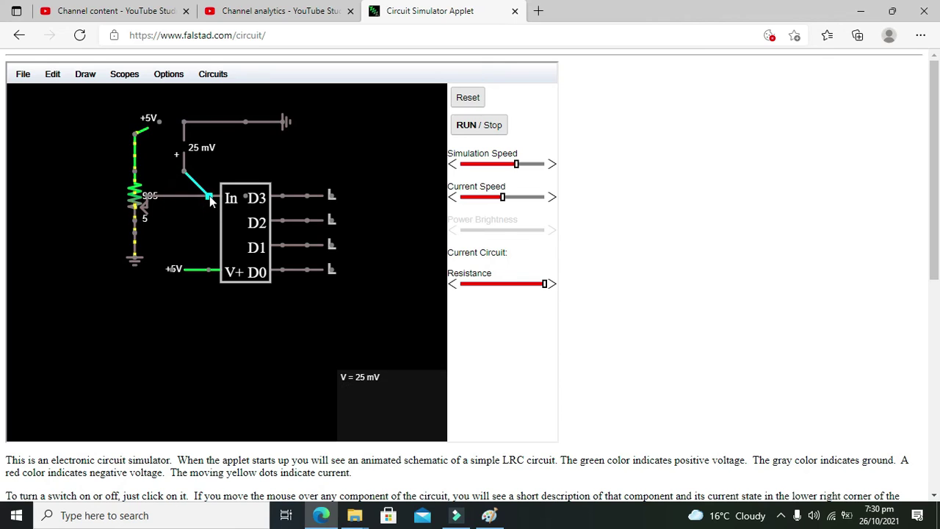
pyautogui.click(251, 147)
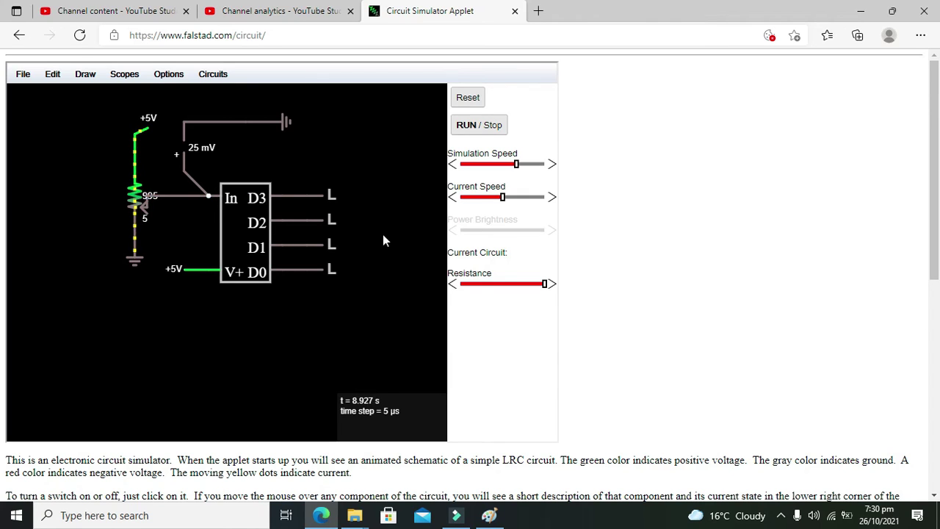
# Step the potentiometer's resistance down to raise the input until D0, then D1, goes high.
pyautogui.click(452, 284)
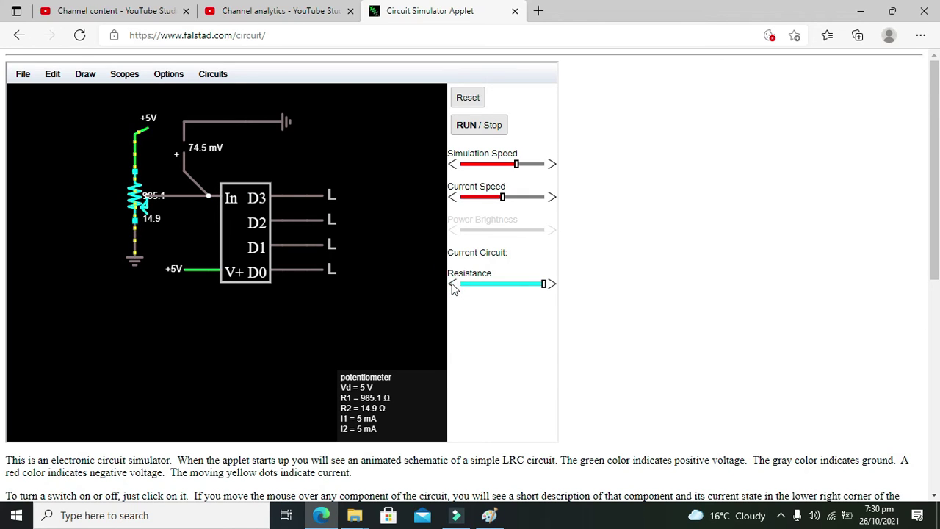
pyautogui.click(452, 285)
pyautogui.click(453, 285)
pyautogui.click(452, 285)
pyautogui.click(452, 285)
pyautogui.click(452, 285)
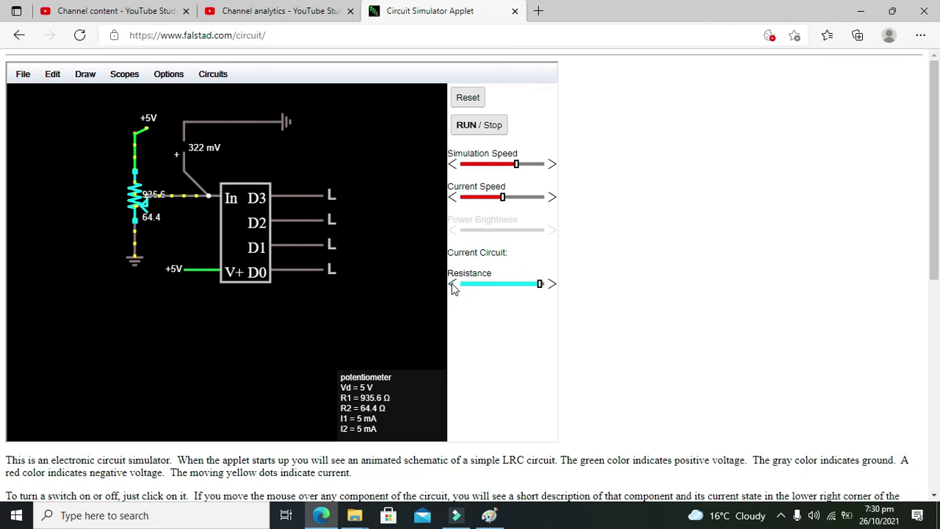
pyautogui.click(452, 285)
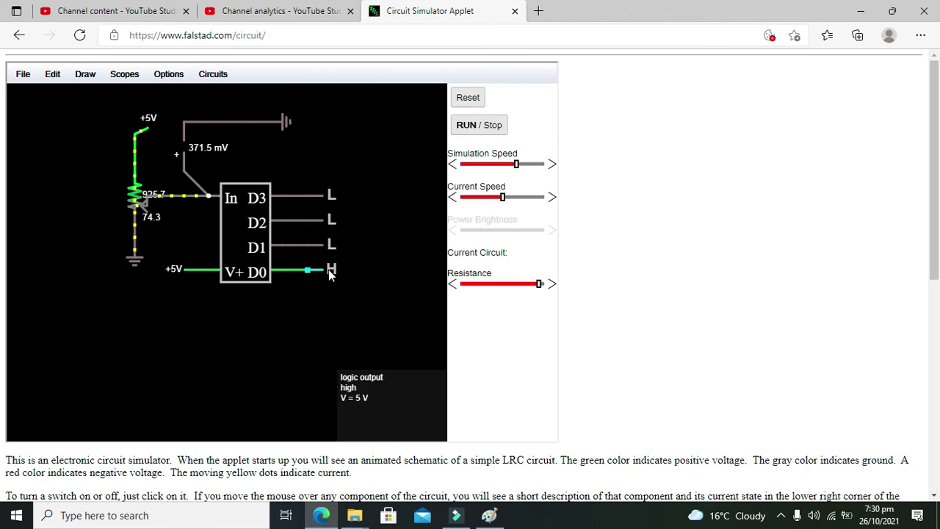
pyautogui.click(453, 285)
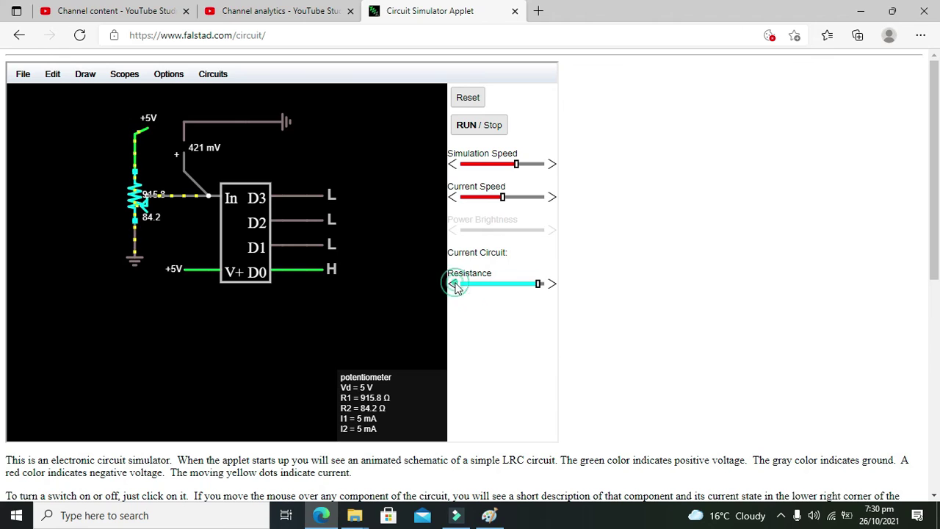
pyautogui.click(454, 286)
pyautogui.click(454, 285)
pyautogui.click(454, 286)
pyautogui.click(454, 286)
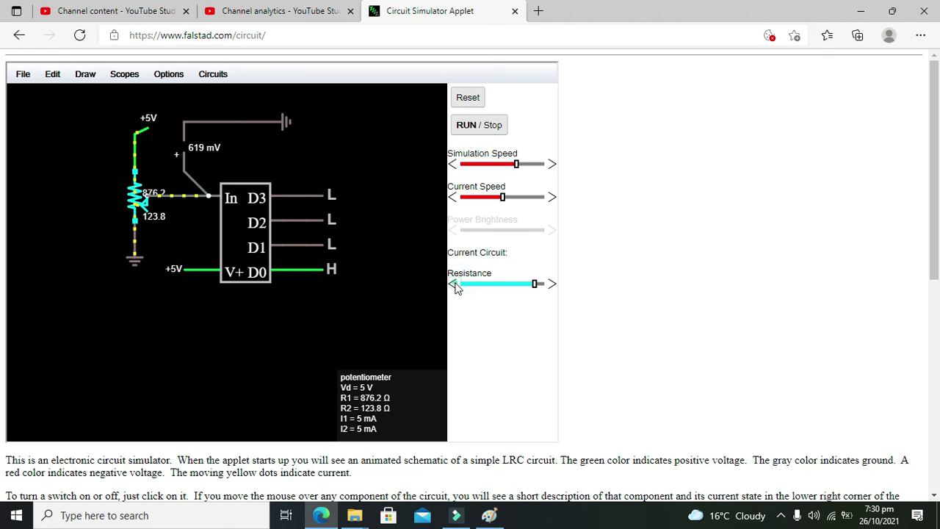
pyautogui.click(454, 286)
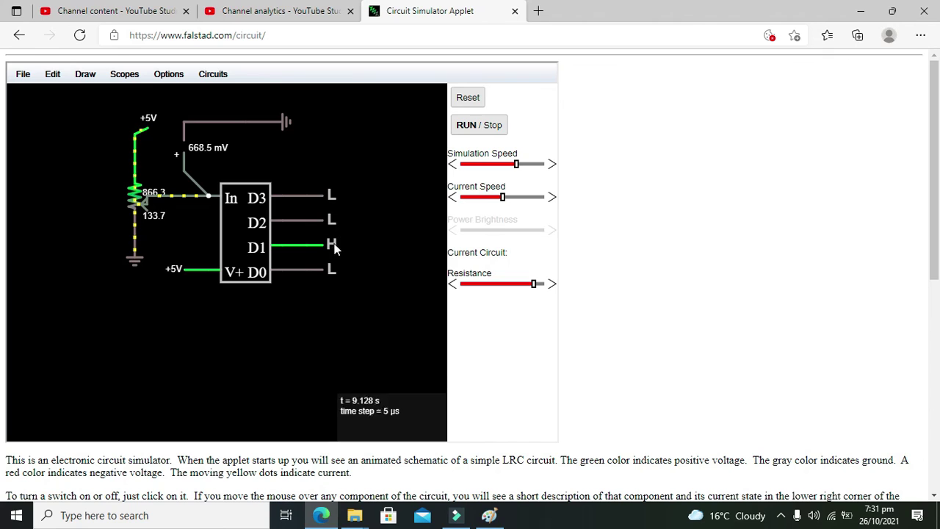
# Keep raising the input voltage past 1 V until D2 and then D3 go high.
pyautogui.click(452, 285)
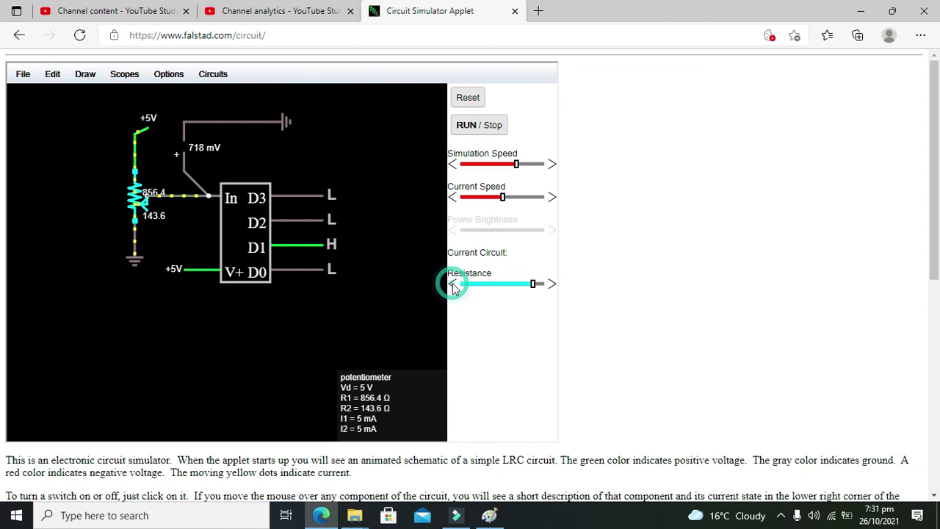
pyautogui.click(452, 285)
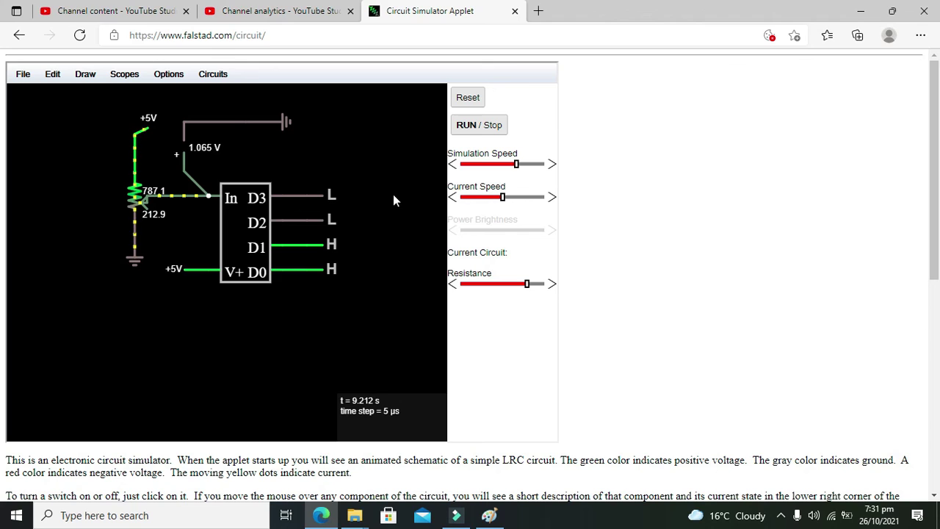
pyautogui.click(453, 285)
pyautogui.click(452, 285)
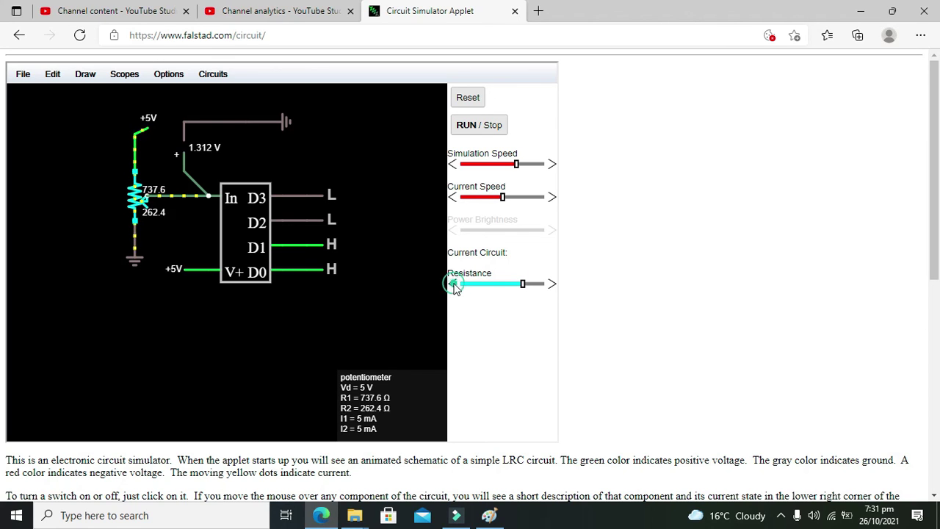
pyautogui.click(452, 285)
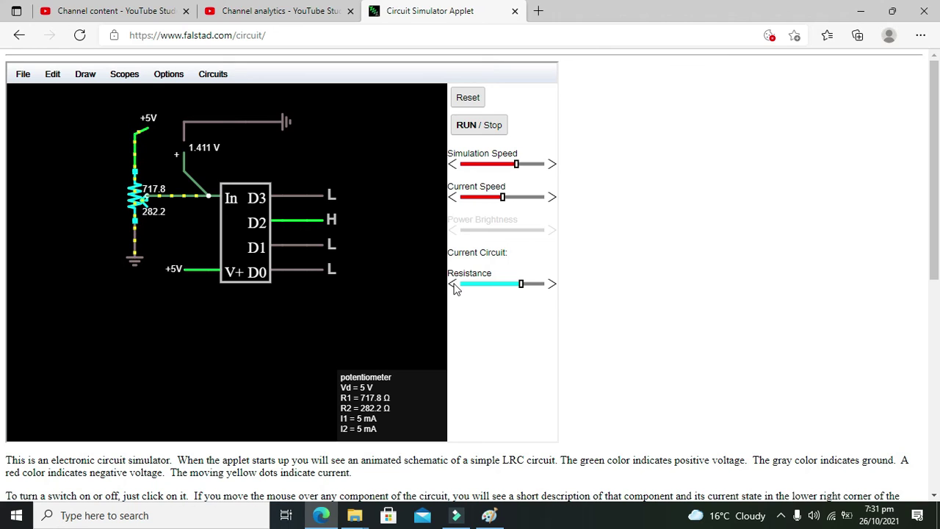
pyautogui.click(452, 285)
pyautogui.click(452, 285)
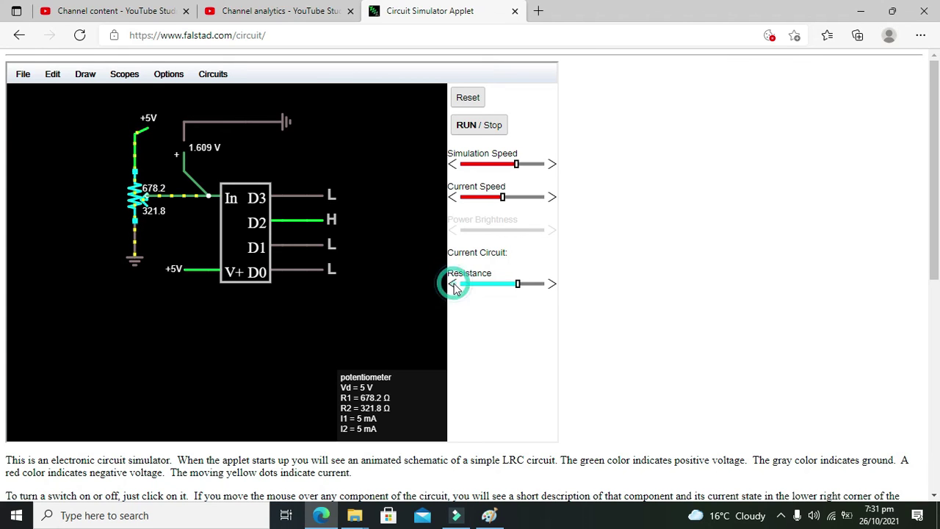
pyautogui.click(453, 285)
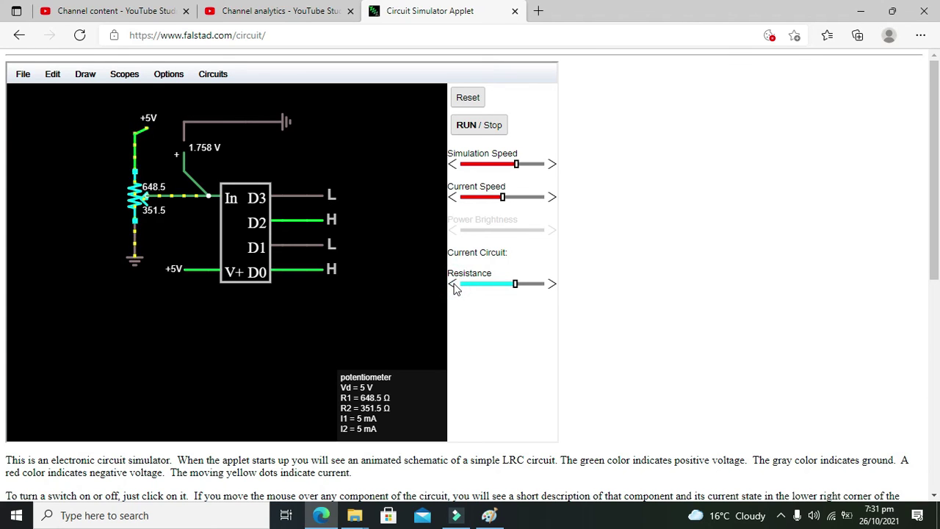
pyautogui.click(452, 285)
pyautogui.click(452, 285)
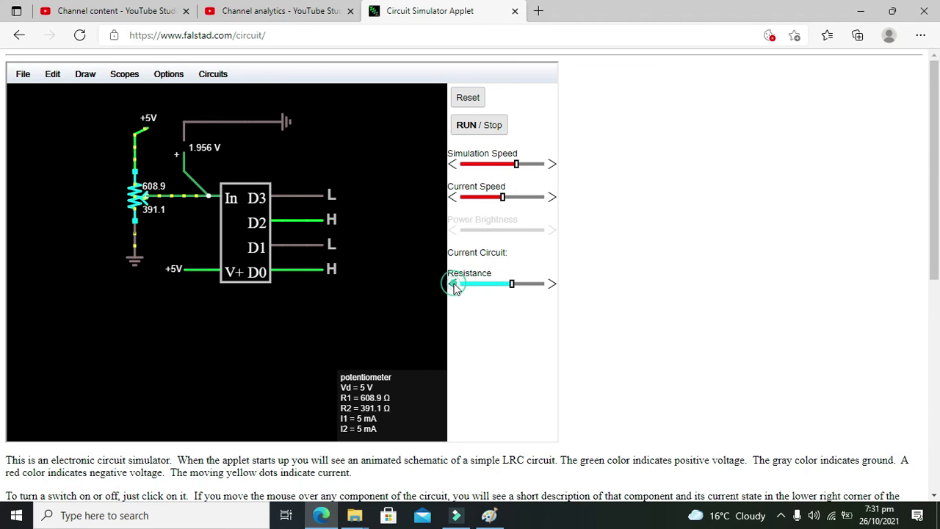
pyautogui.click(452, 285)
pyautogui.click(452, 285)
pyautogui.click(452, 285)
pyautogui.click(453, 285)
pyautogui.click(453, 285)
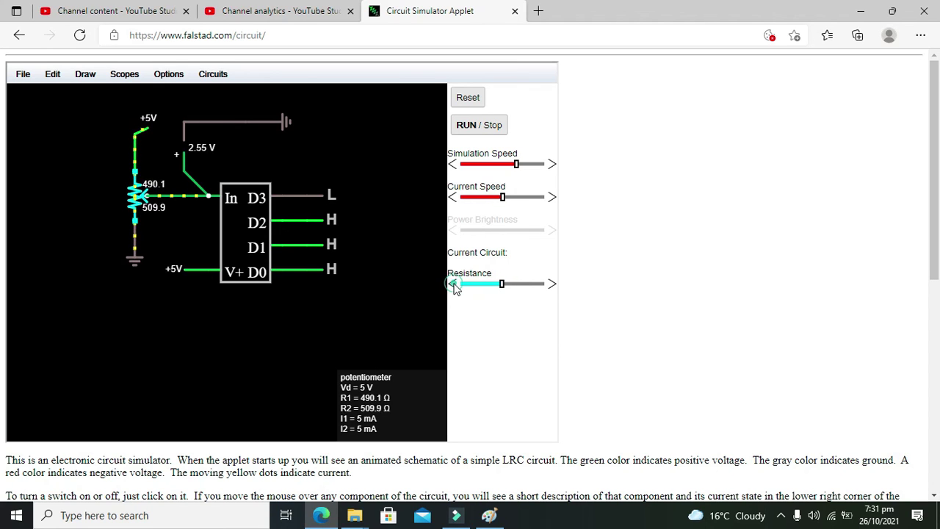
pyautogui.click(453, 285)
pyautogui.click(453, 285)
# Push the input to 4.728 V (54.5/945.5 Ω), leaving D3–D1 high and D0 low.
pyautogui.click(452, 285)
pyautogui.click(453, 285)
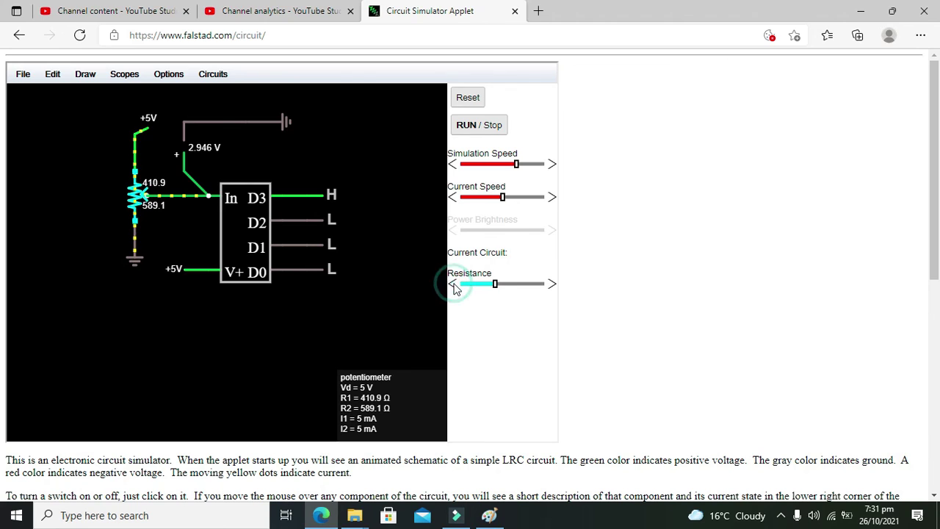
pyautogui.click(452, 285)
pyautogui.click(453, 285)
pyautogui.click(453, 285)
pyautogui.click(452, 285)
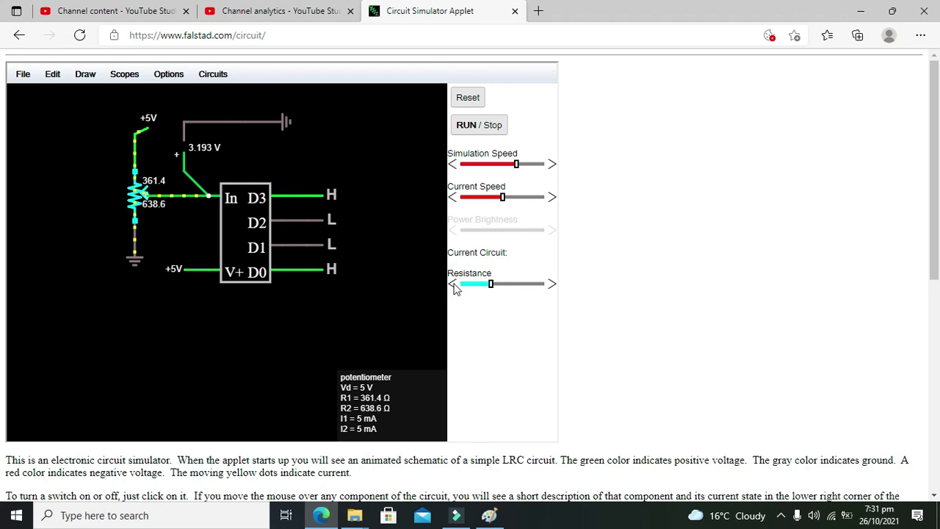
pyautogui.click(452, 285)
pyautogui.click(452, 285)
pyautogui.click(452, 285)
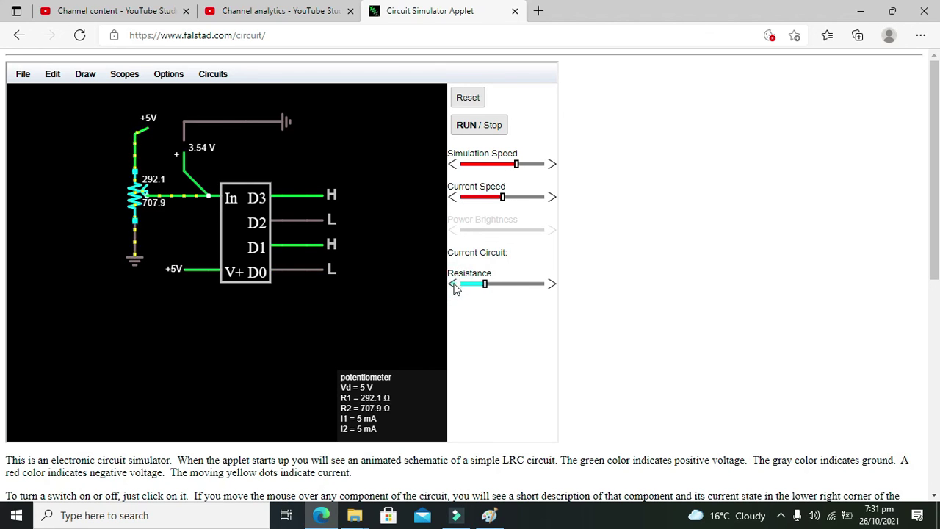
pyautogui.click(453, 285)
pyautogui.click(453, 285)
pyautogui.click(453, 285)
pyautogui.click(453, 285)
pyautogui.click(453, 285)
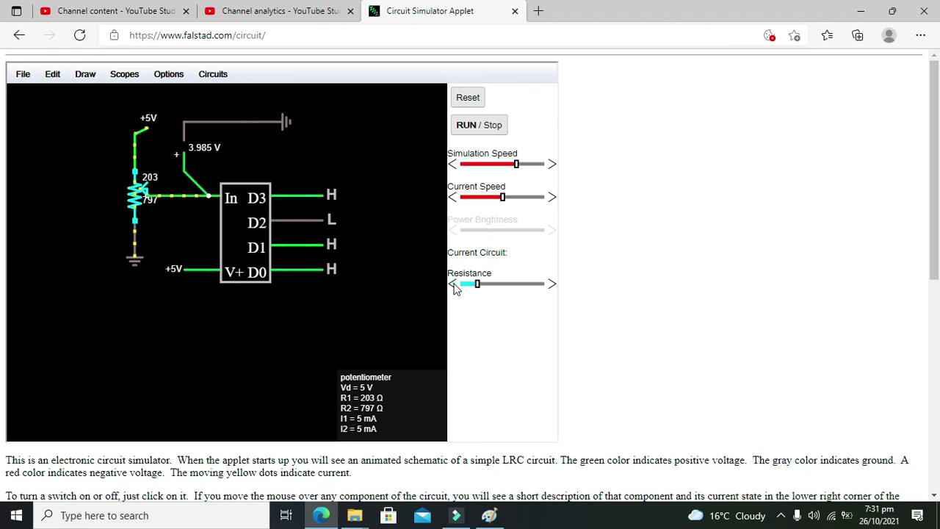
pyautogui.click(452, 285)
pyautogui.click(452, 285)
pyautogui.click(453, 285)
pyautogui.click(452, 285)
pyautogui.click(453, 285)
pyautogui.click(453, 285)
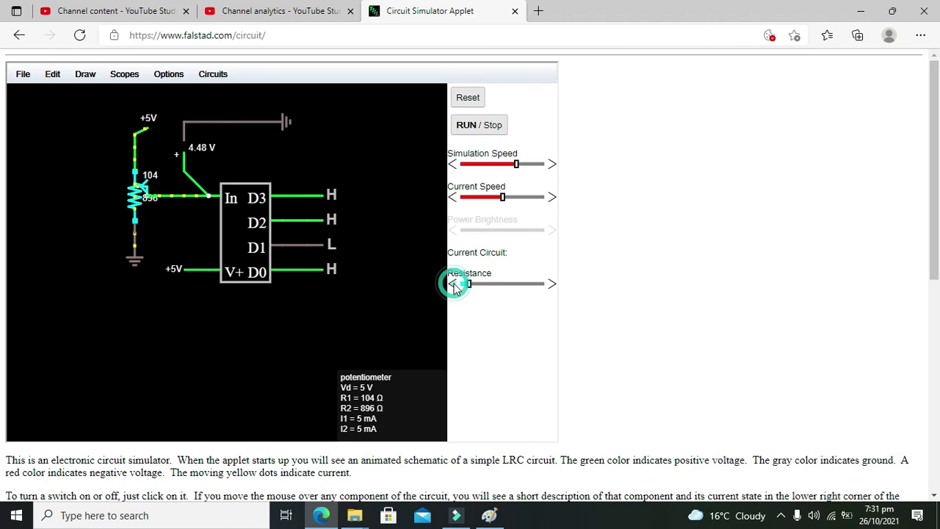
pyautogui.click(452, 285)
pyautogui.click(453, 285)
pyautogui.click(452, 285)
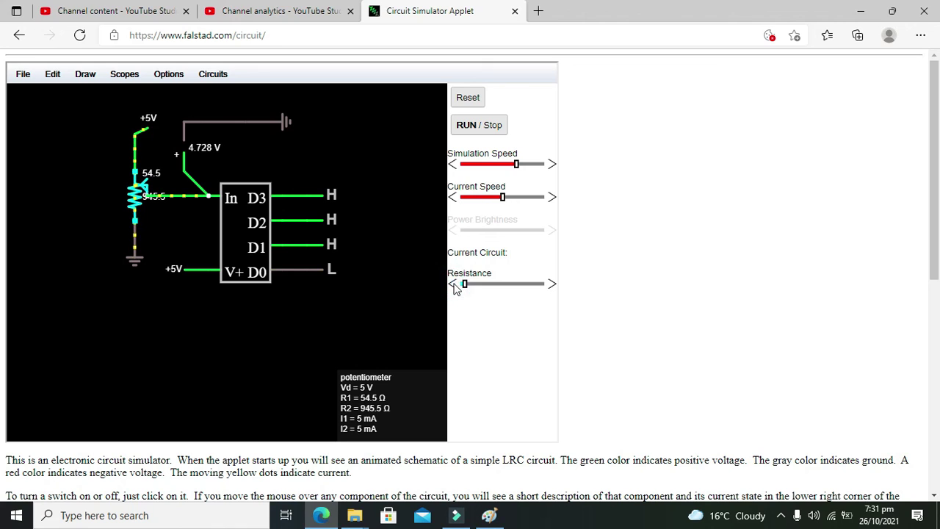
pyautogui.click(452, 285)
pyautogui.click(453, 285)
pyautogui.click(453, 285)
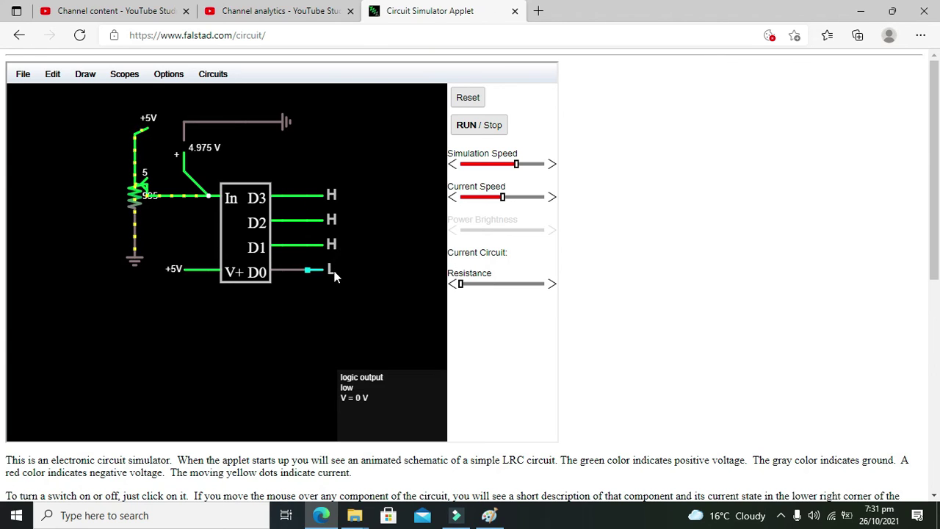
# Change the +5V source's voltage to 5.3 V so the input reads 5.274 V.
pyautogui.doubleClick(144, 136)
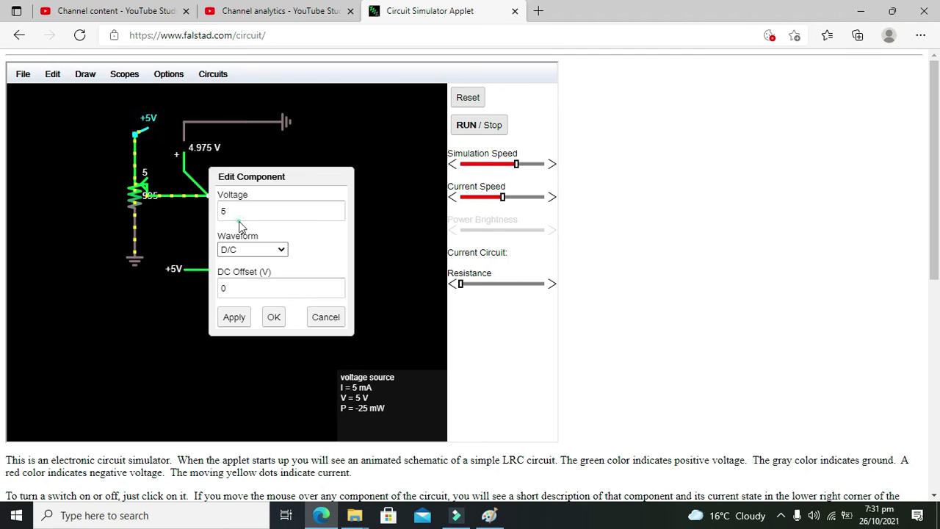
pyautogui.moveTo(237, 222); pyautogui.dragTo(206, 212)
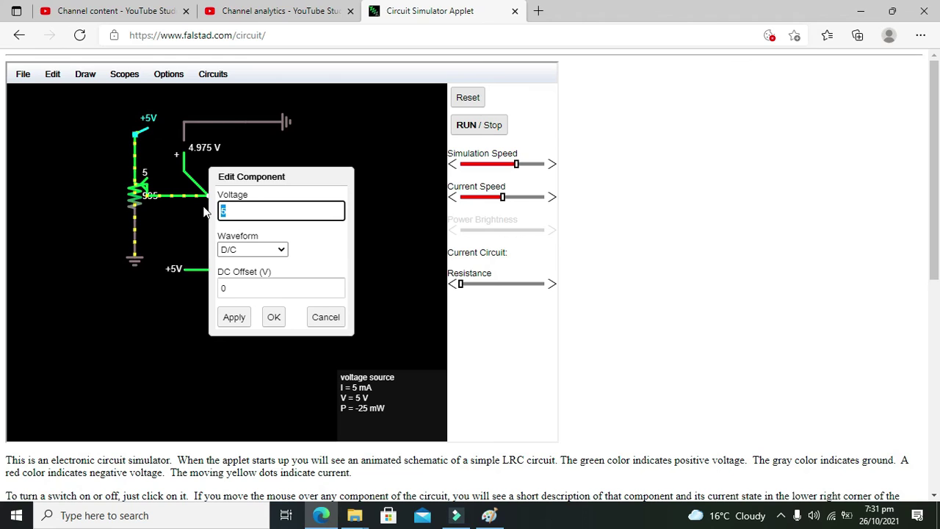
pyautogui.write('.3')
pyautogui.click(276, 320)
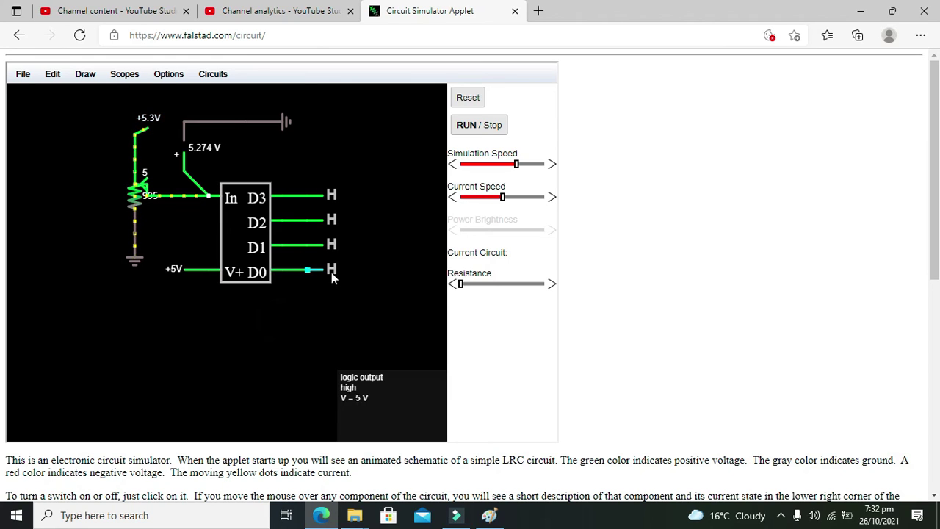